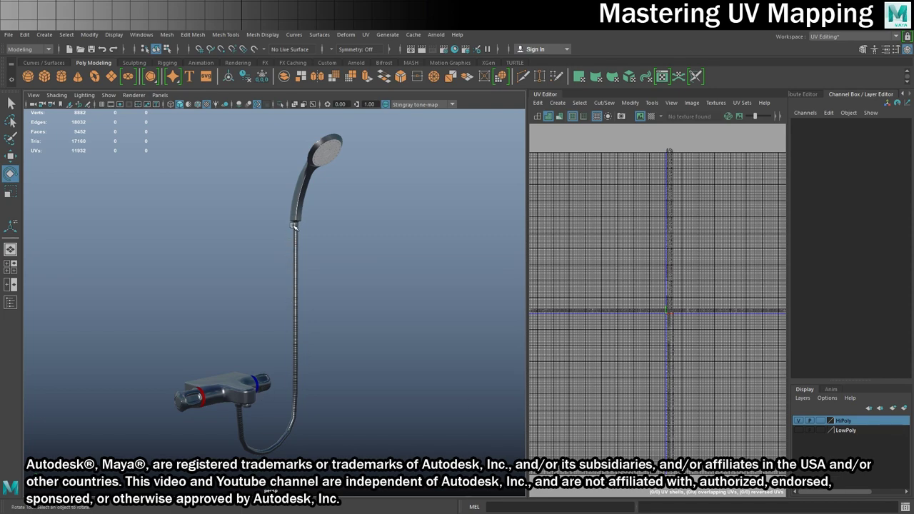
Inspect the shower hose's corrugation and default UVs, framing the whole hose in view
{"action": "left_click", "coordinate": [296, 227]}
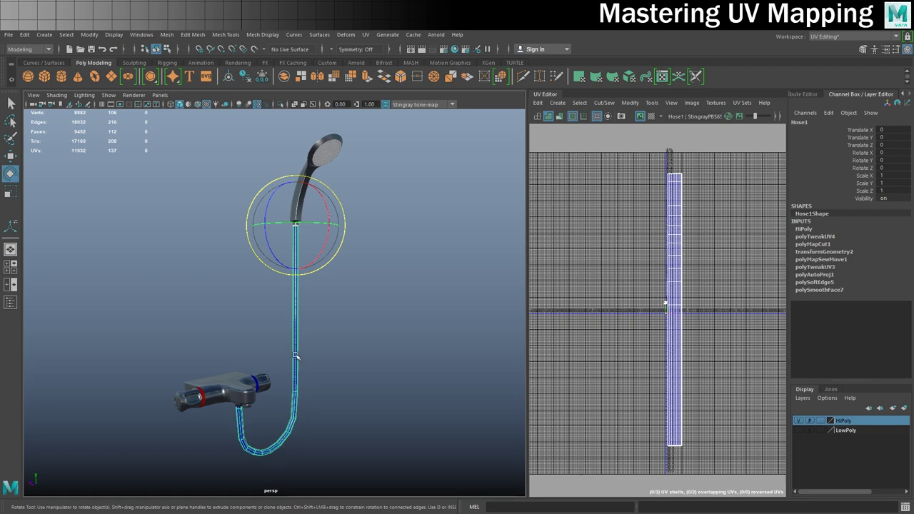
{"action": "left_click", "coordinate": [330, 297]}
{"action": "scroll", "coordinate": [331, 296], "scroll_direction": "down", "scroll_amount": 2}
{"action": "scroll", "coordinate": [330, 297], "scroll_direction": "up", "scroll_amount": 5}
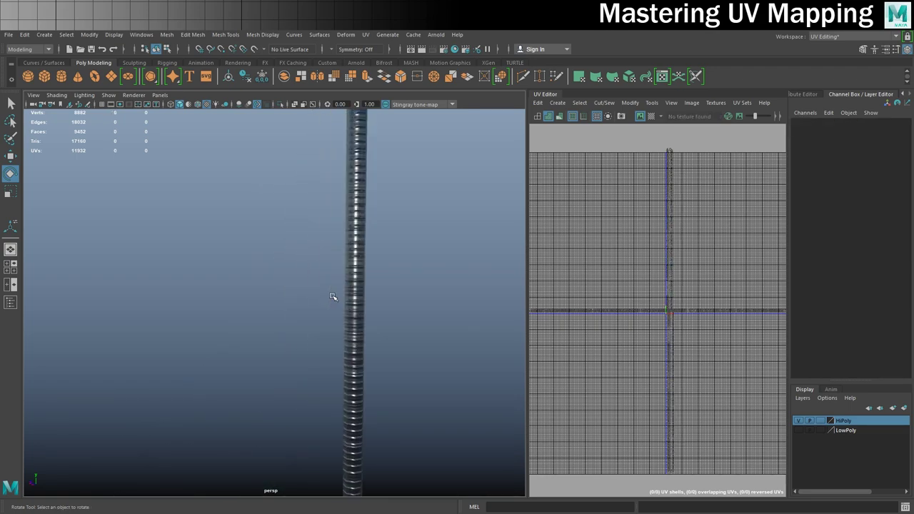
{"action": "middle_click_drag", "start_coordinate": [385, 302], "coordinate": [316, 290], "text": "alt"}
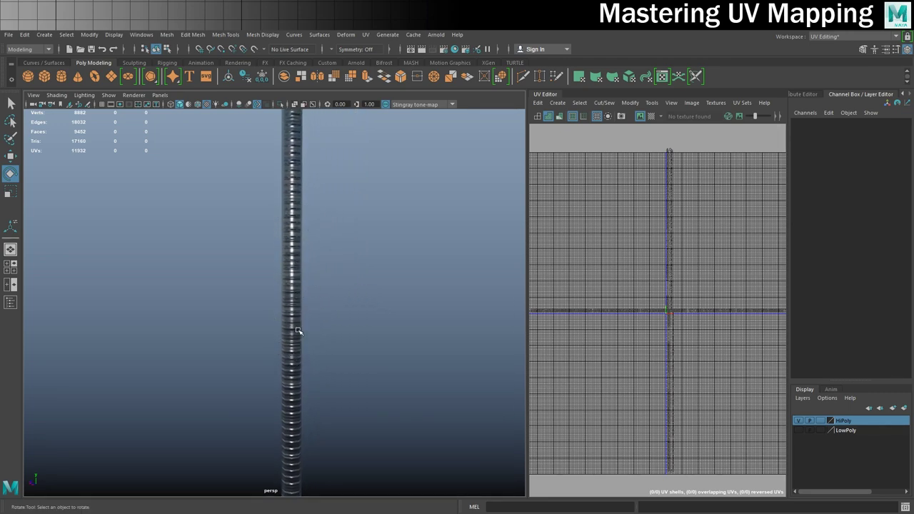
{"action": "key", "text": "a"}
{"action": "left_click", "coordinate": [306, 294]}
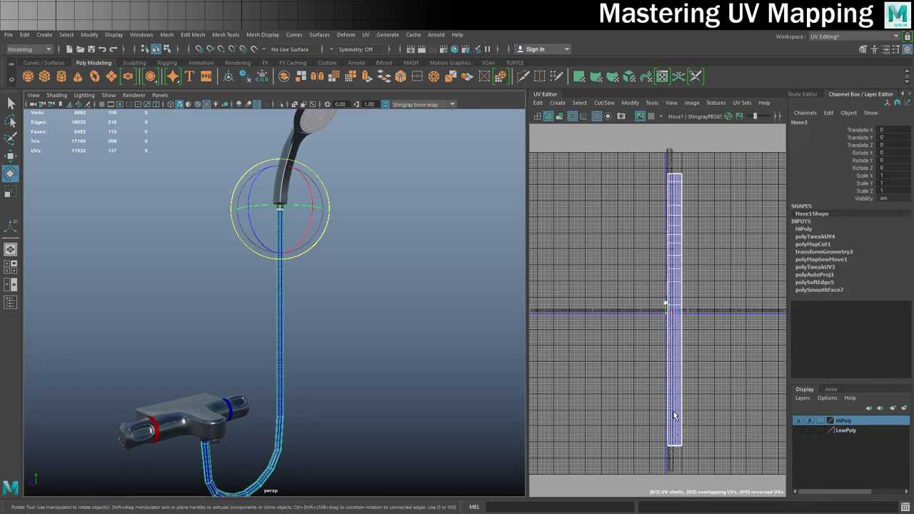
{"action": "left_click", "coordinate": [379, 312]}
{"action": "left_click_drag", "start_coordinate": [280, 320], "coordinate": [276, 330], "text": "alt"}
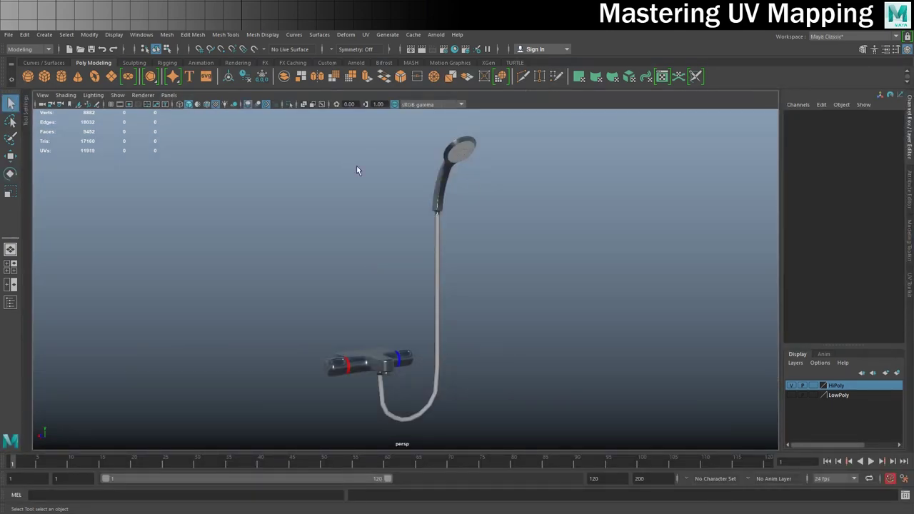
Switch the workspace layout to UV Editing and reselect the hose so its UVs appear
{"action": "left_click", "coordinate": [440, 254]}
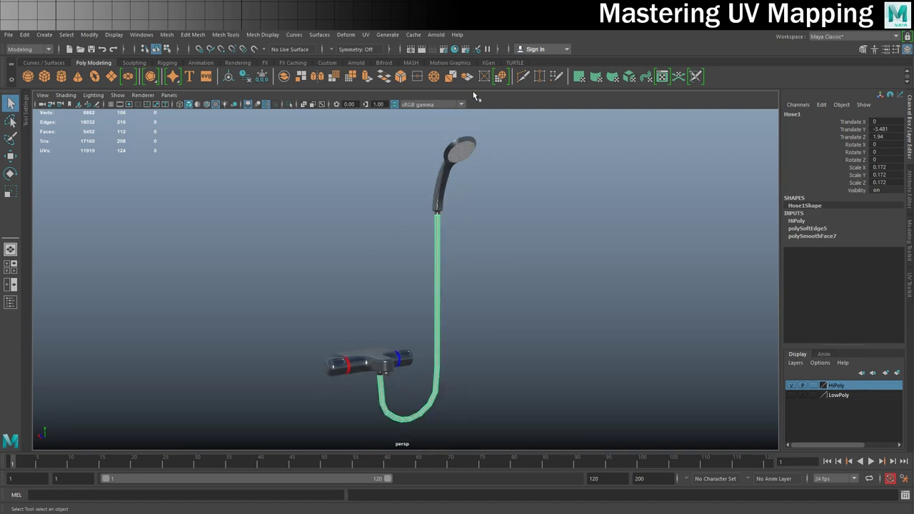
{"action": "left_click", "coordinate": [843, 37]}
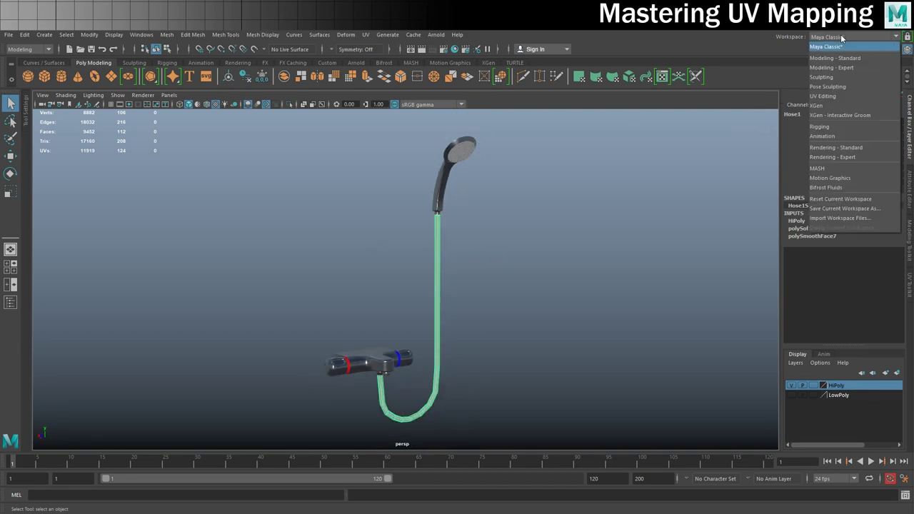
{"action": "left_click", "coordinate": [828, 104]}
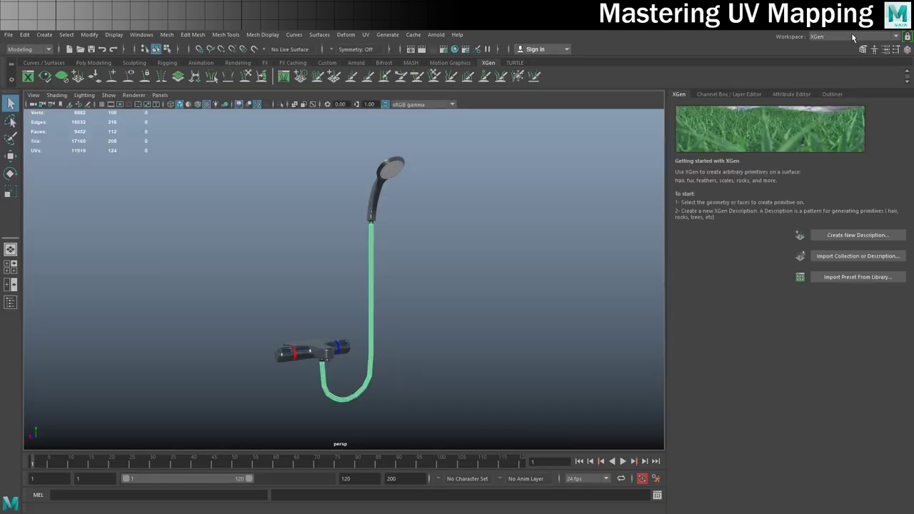
{"action": "left_click", "coordinate": [852, 37]}
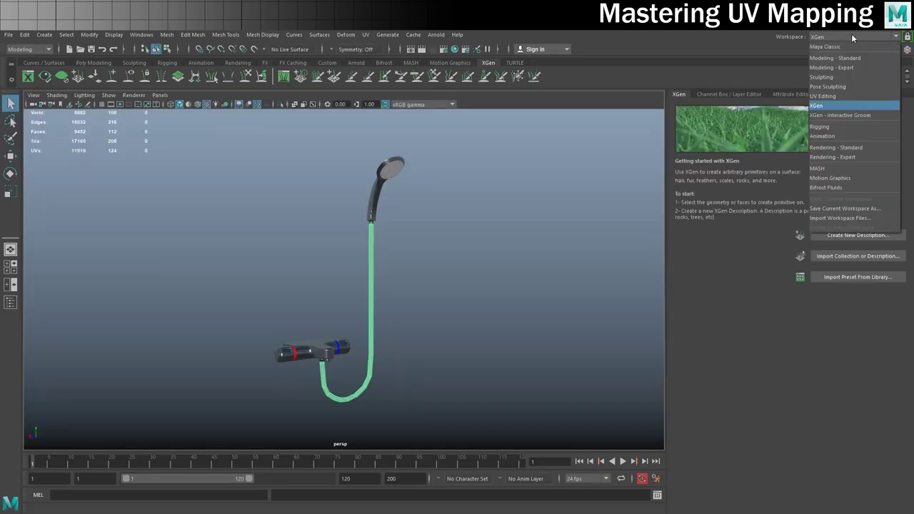
{"action": "left_click", "coordinate": [829, 95]}
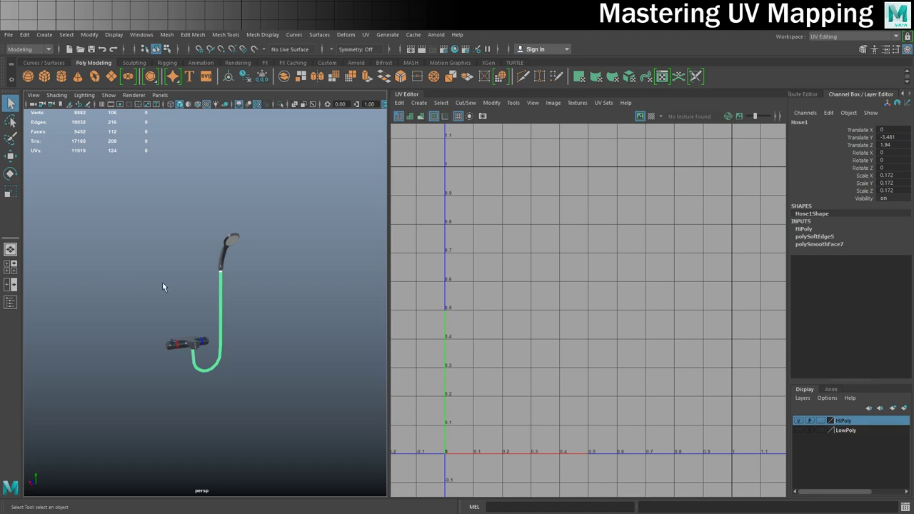
{"action": "left_click_drag", "start_coordinate": [162, 282], "coordinate": [261, 299]}
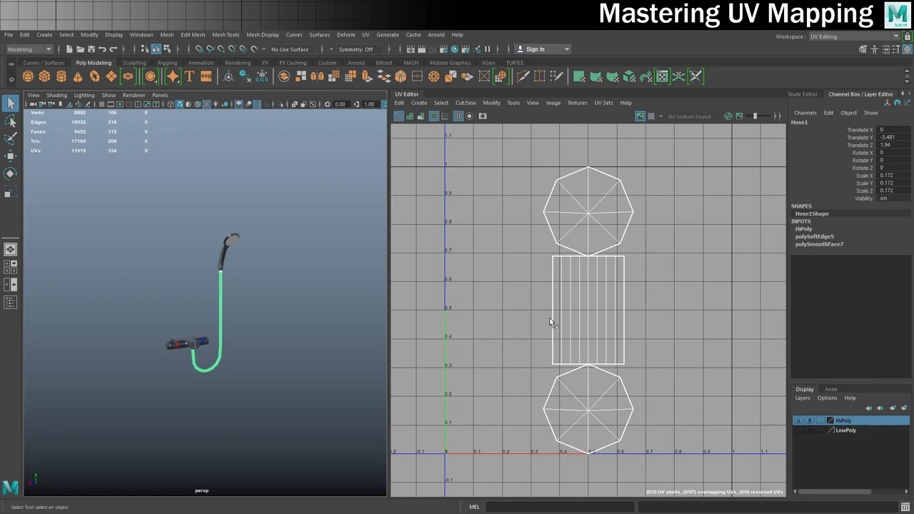
{"action": "scroll", "coordinate": [210, 329], "scroll_direction": "up", "scroll_amount": 6}
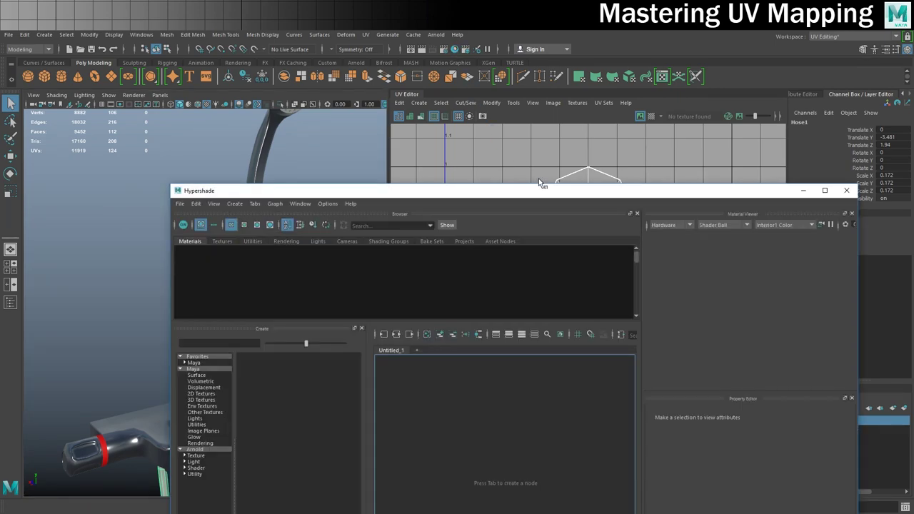
Move the Hypershade window to the top-left and maximize it to full screen
{"action": "left_click_drag", "start_coordinate": [549, 190], "coordinate": [459, 69]}
{"action": "double_click", "coordinate": [459, 70]}
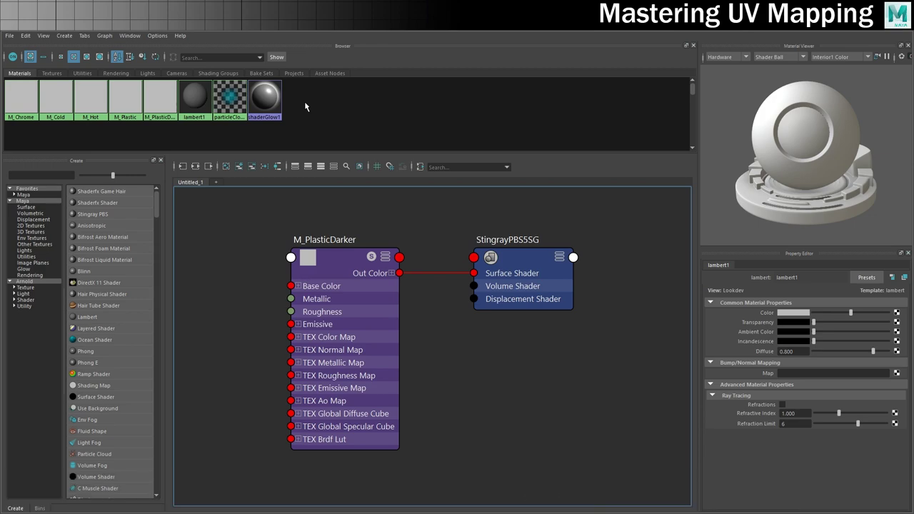
Clear the graph and create a new Stingray PBS material named M_ShowerHose
{"action": "left_click", "coordinate": [240, 166]}
{"action": "left_click", "coordinate": [95, 214]}
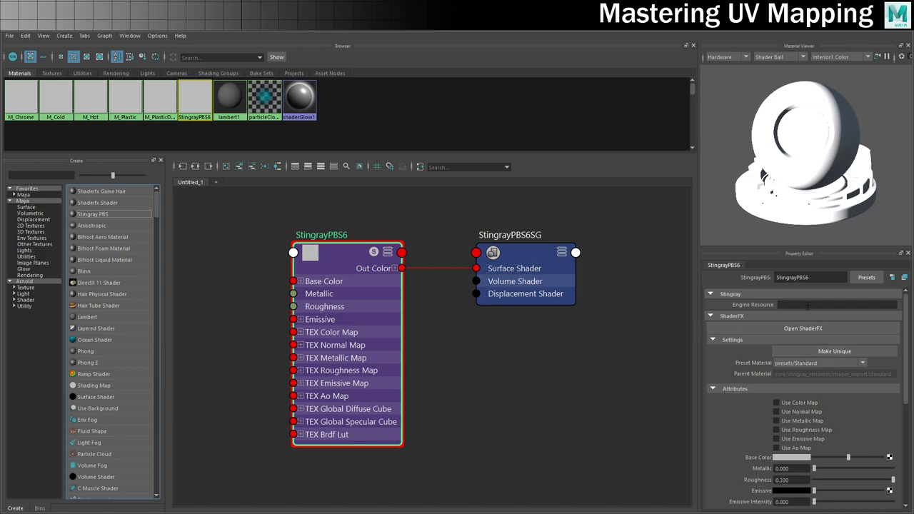
{"action": "double_click", "coordinate": [813, 276]}
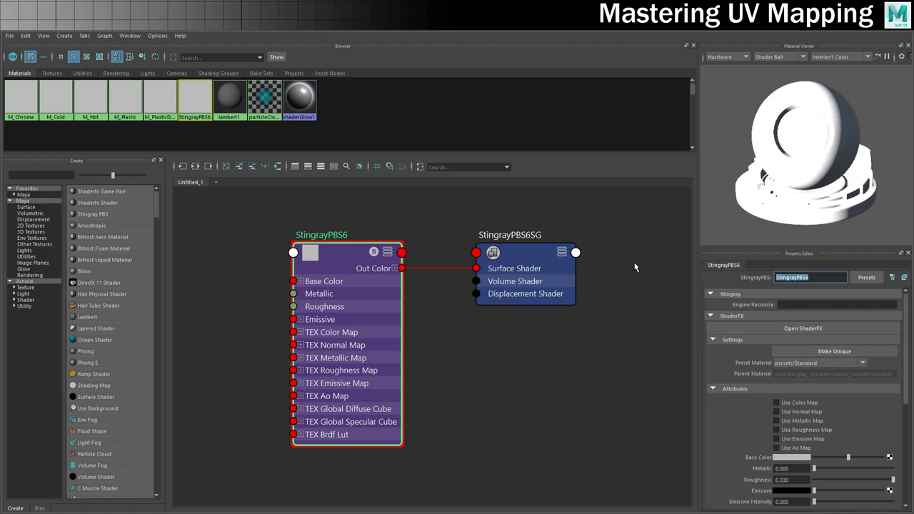
{"action": "type", "text": "M_ShowerHose"}
{"action": "key", "text": "Return"}
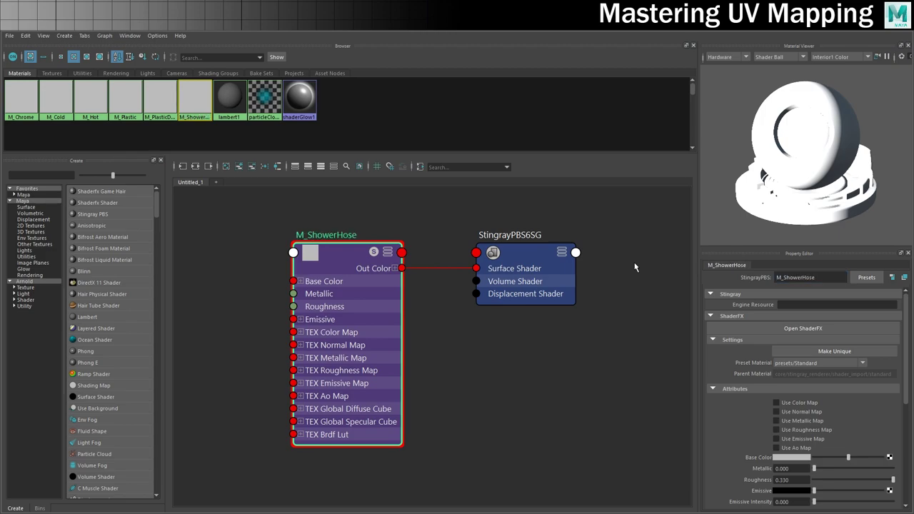
Set M_ShowerHose Metallic to 1, Roughness to 0.2, and enable Use Normal Map
{"action": "scroll", "coordinate": [857, 357], "scroll_direction": "down", "scroll_amount": 2}
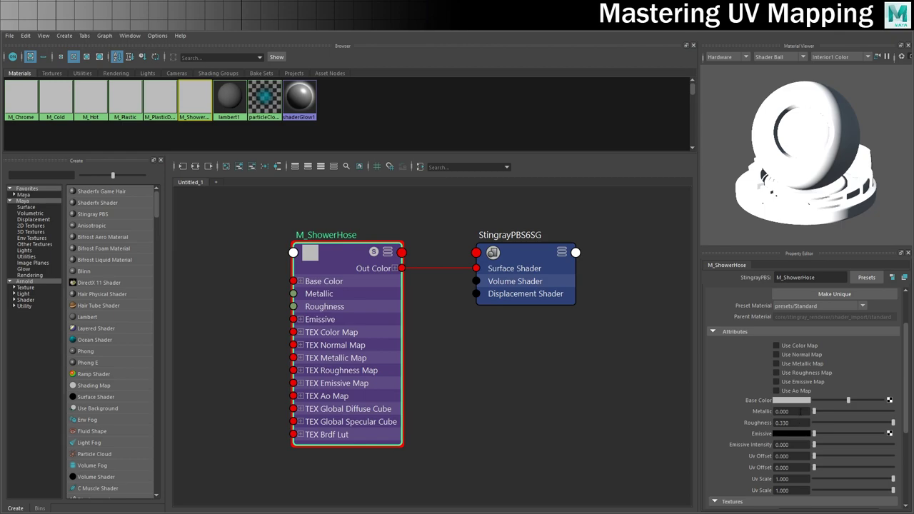
{"action": "double_click", "coordinate": [795, 411]}
{"action": "type", "text": "1"}
{"action": "key", "text": "Return"}
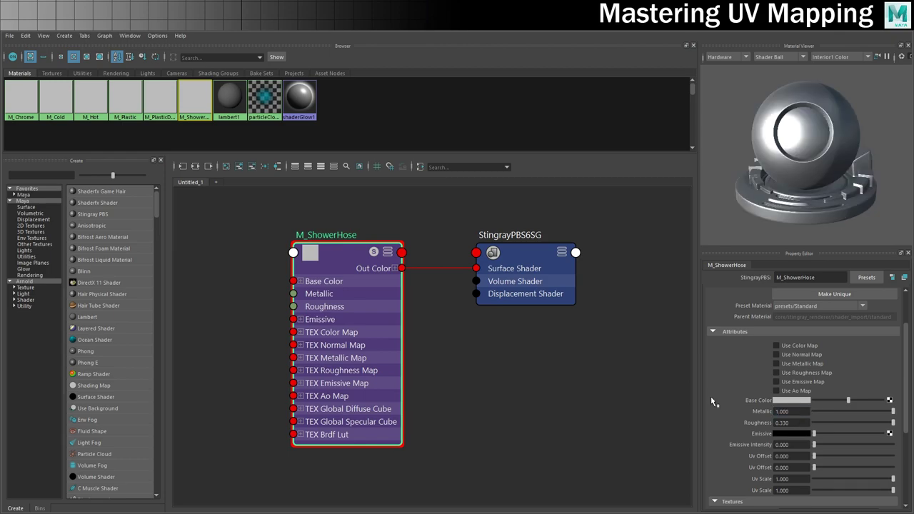
{"action": "double_click", "coordinate": [801, 423]}
{"action": "type", "text": "0.2"}
{"action": "key", "text": "Return"}
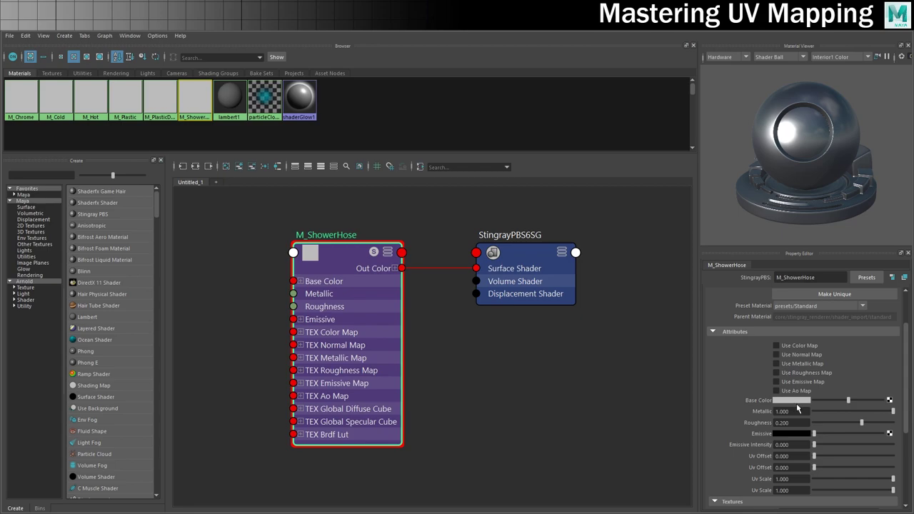
{"action": "left_click", "coordinate": [788, 356]}
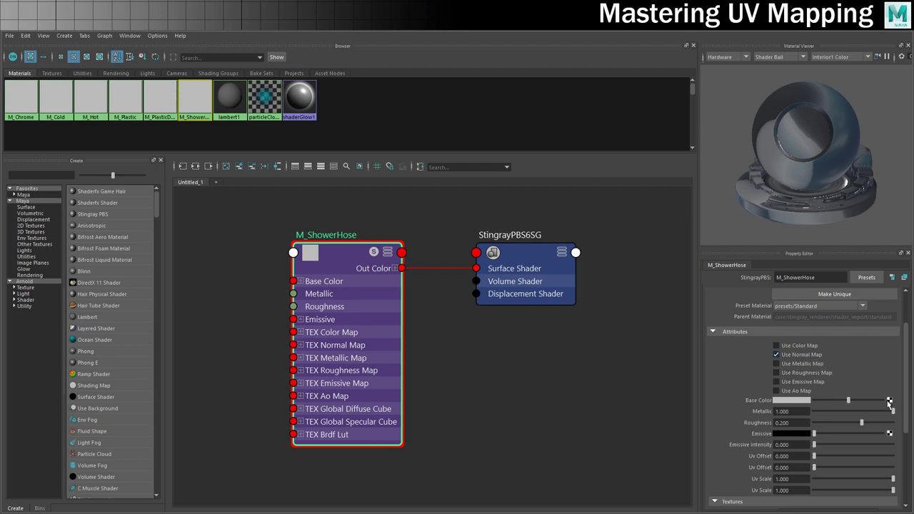
{"action": "scroll", "coordinate": [871, 427], "scroll_direction": "down", "scroll_amount": 2}
{"action": "scroll", "coordinate": [768, 398], "scroll_direction": "down", "scroll_amount": 2}
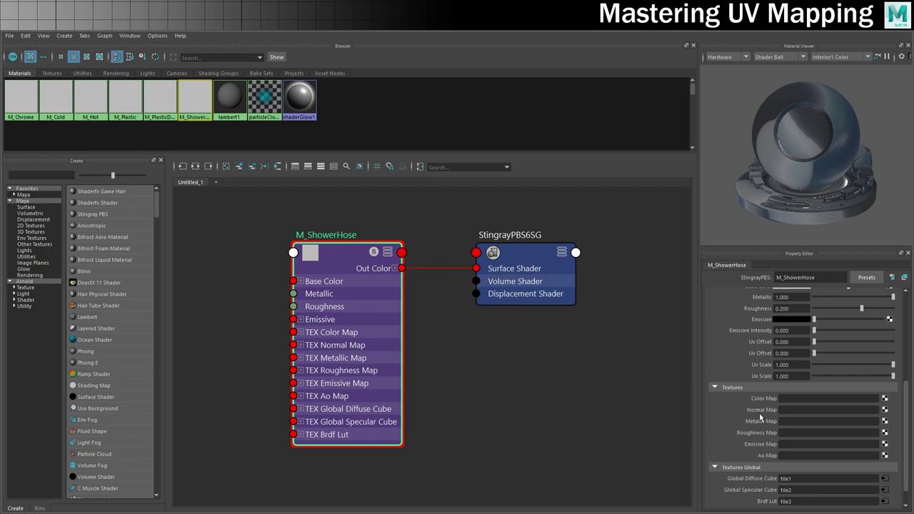
Load T_ShowerHose_N.tga into the Normal Map file node and preview the material on a sphere
{"action": "left_click", "coordinate": [885, 410]}
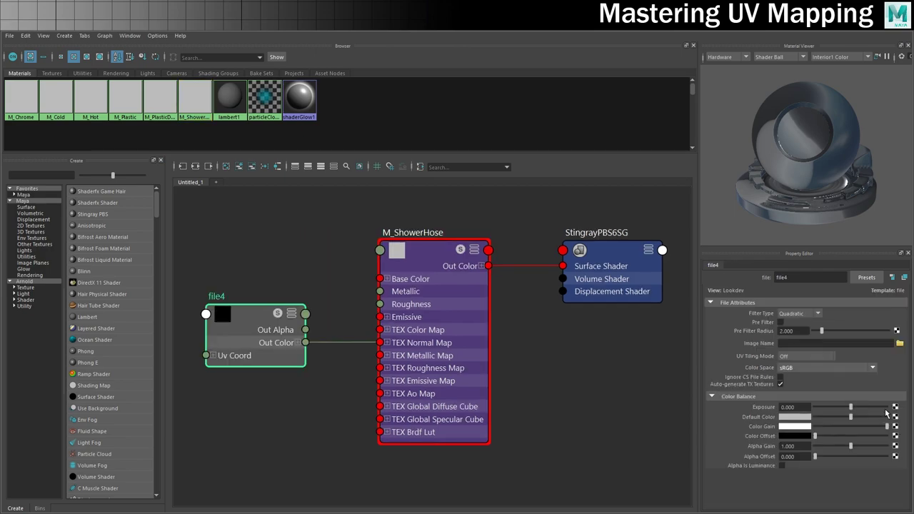
{"action": "left_click", "coordinate": [899, 344]}
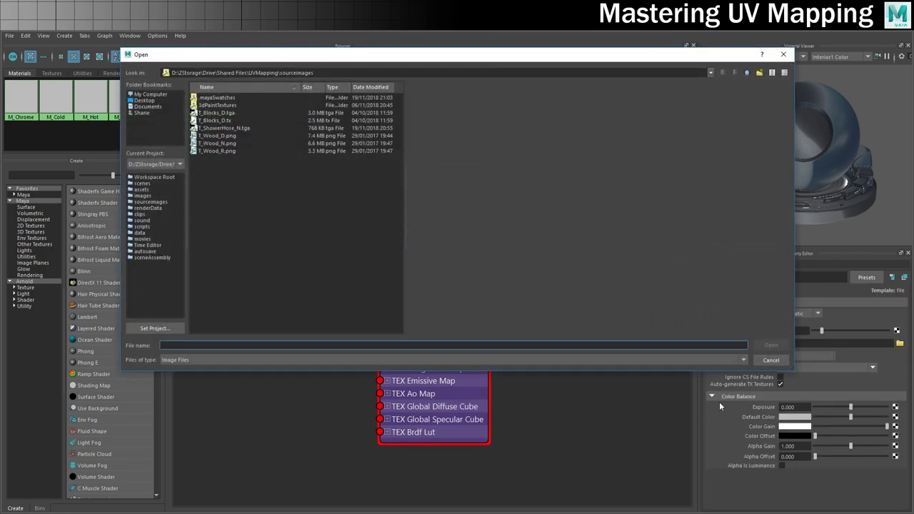
{"action": "left_click", "coordinate": [227, 128]}
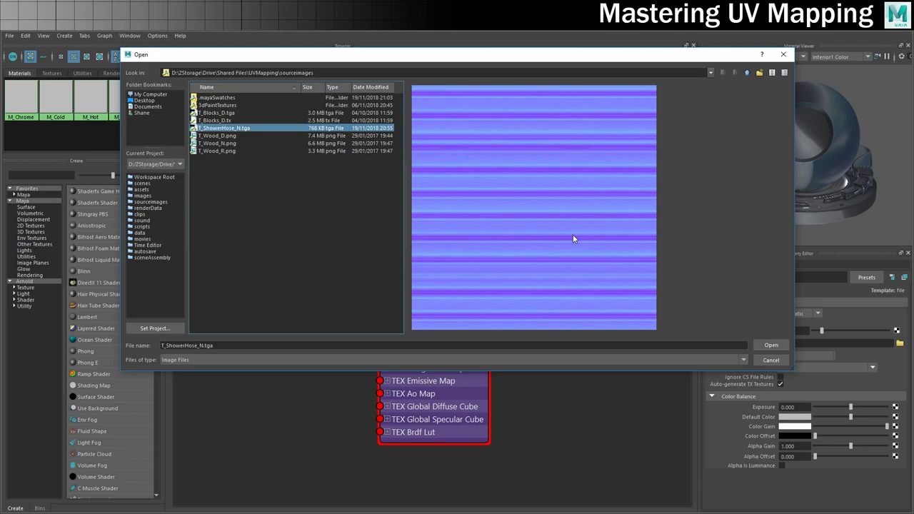
{"action": "left_click", "coordinate": [771, 345]}
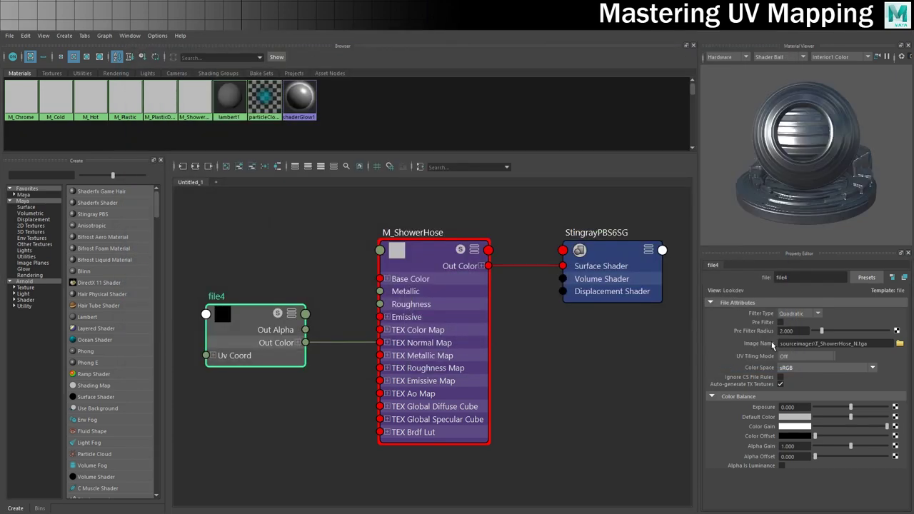
{"action": "left_click", "coordinate": [769, 58]}
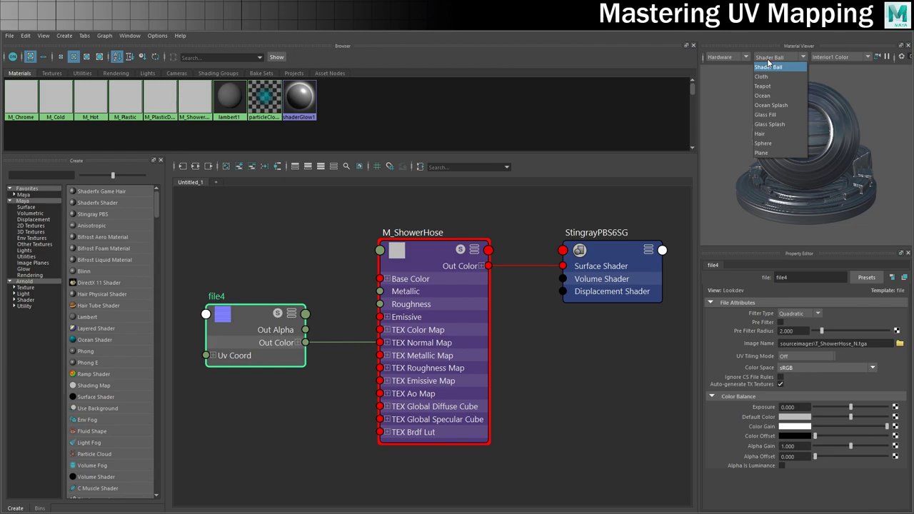
{"action": "left_click", "coordinate": [777, 145]}
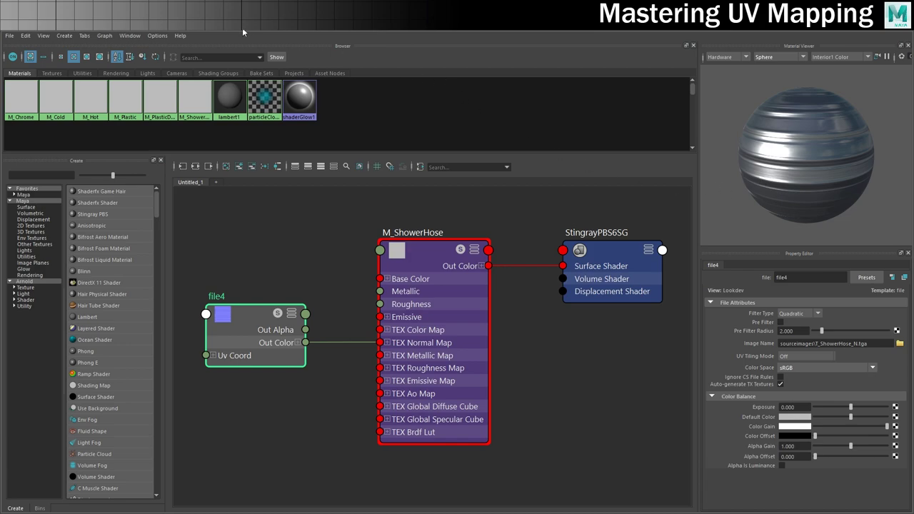
Open a separate 3D viewport window and move it up and right
{"action": "left_click", "coordinate": [130, 35]}
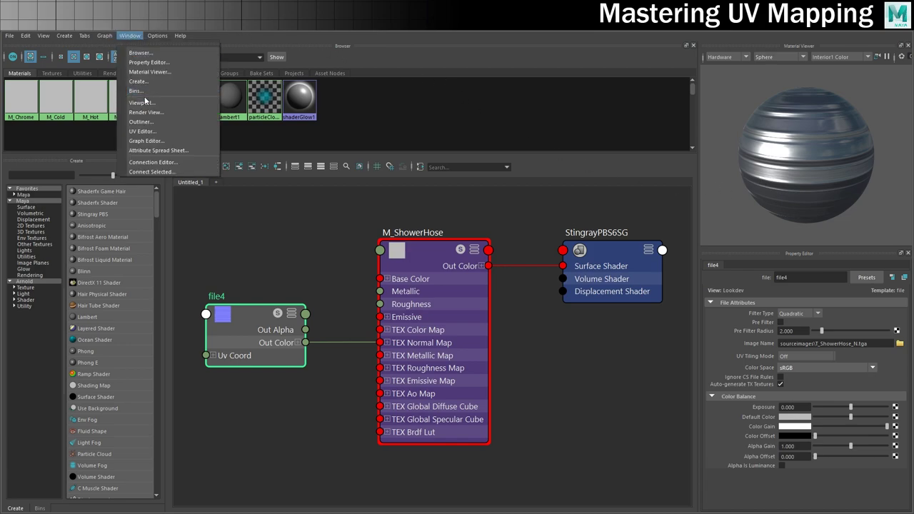
{"action": "left_click", "coordinate": [140, 102]}
{"action": "left_click_drag", "start_coordinate": [315, 145], "coordinate": [342, 72]}
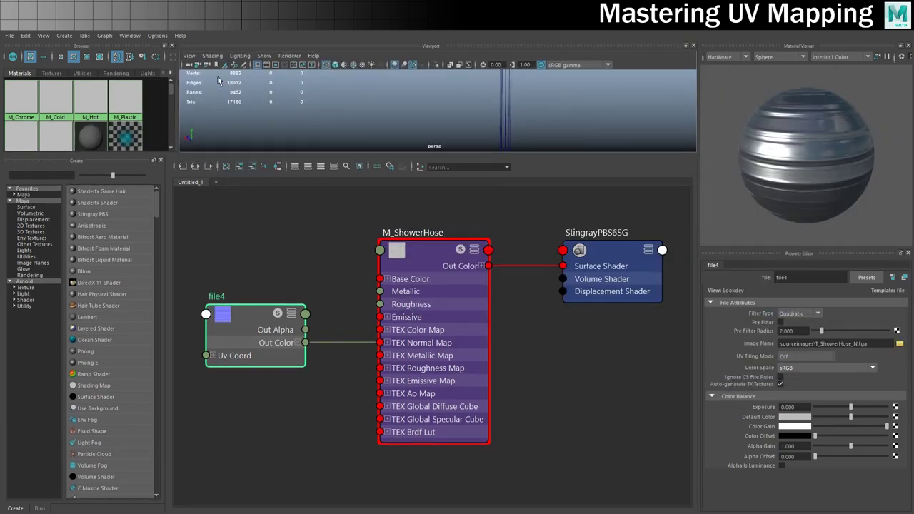
Enlarge the Hypershade browser panels, show textured display, and clear the file4 selection
{"action": "left_click_drag", "start_coordinate": [176, 105], "coordinate": [394, 128]}
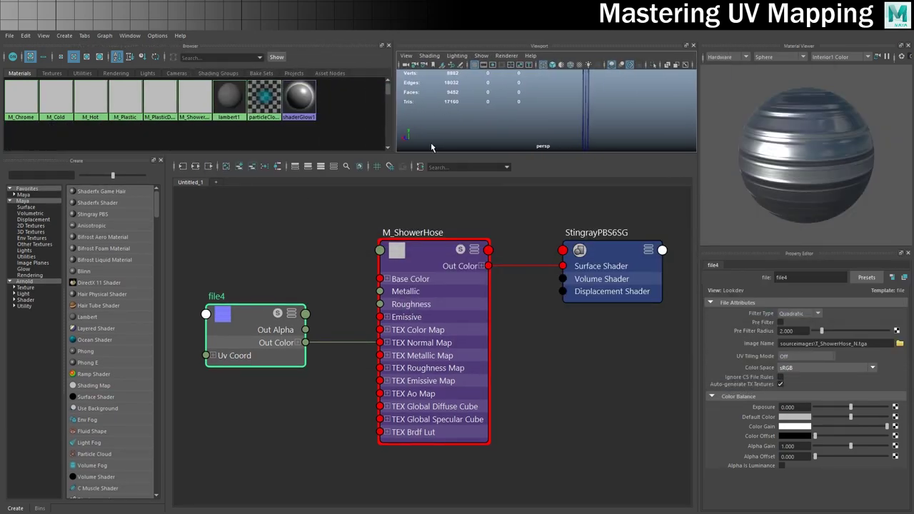
{"action": "left_click_drag", "start_coordinate": [438, 152], "coordinate": [444, 262]}
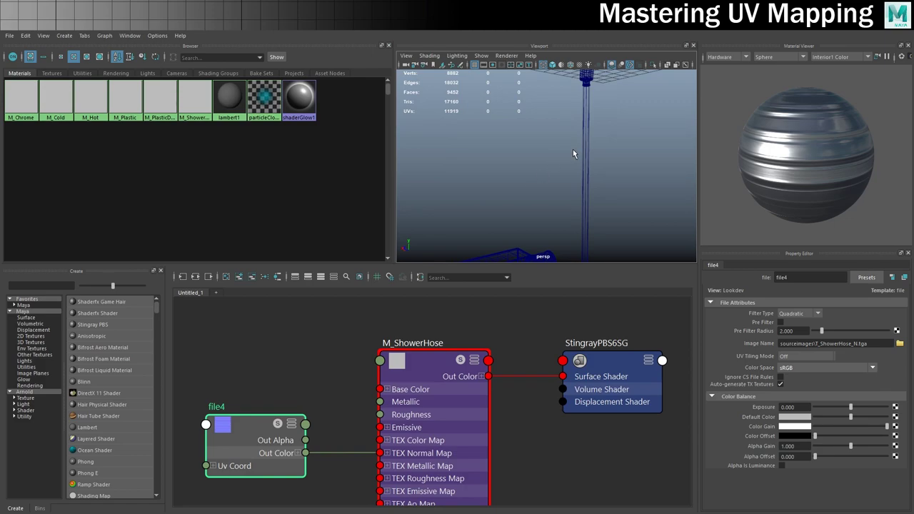
{"action": "key", "text": "6"}
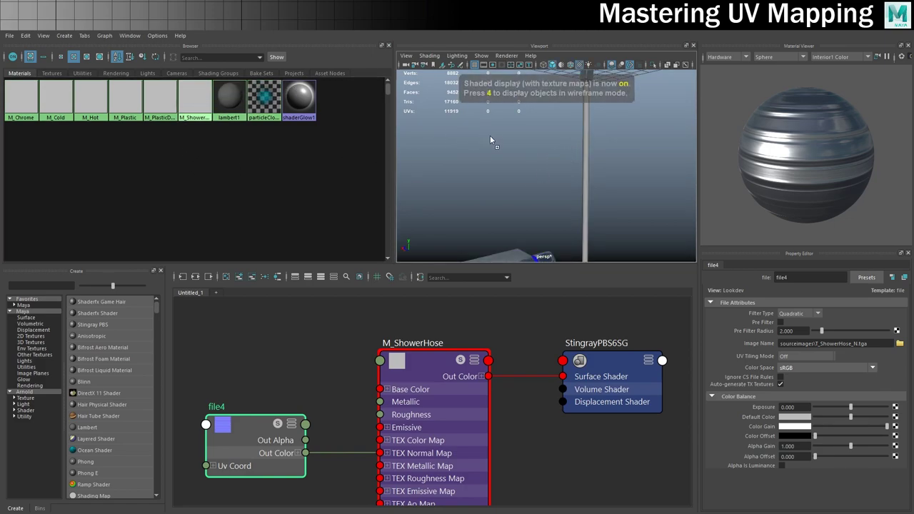
{"action": "left_click", "coordinate": [639, 173]}
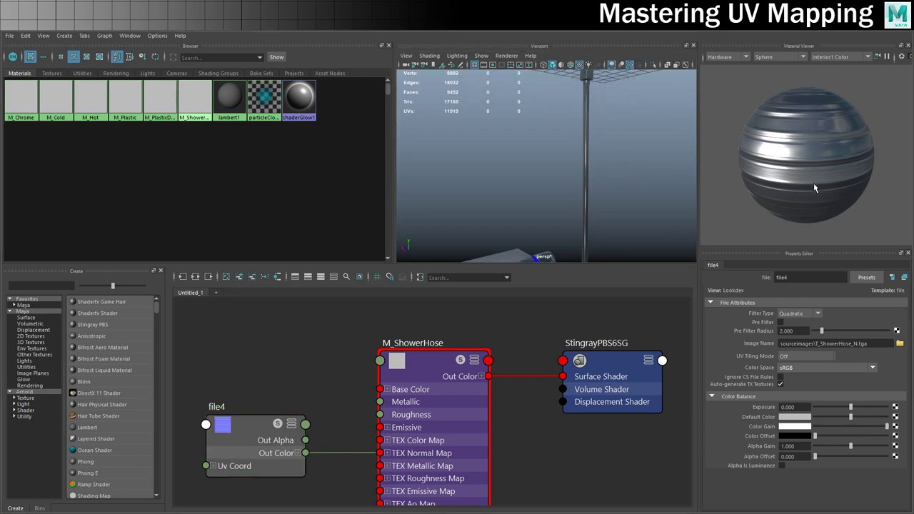
{"action": "scroll", "coordinate": [650, 164], "scroll_direction": "up", "scroll_amount": 4}
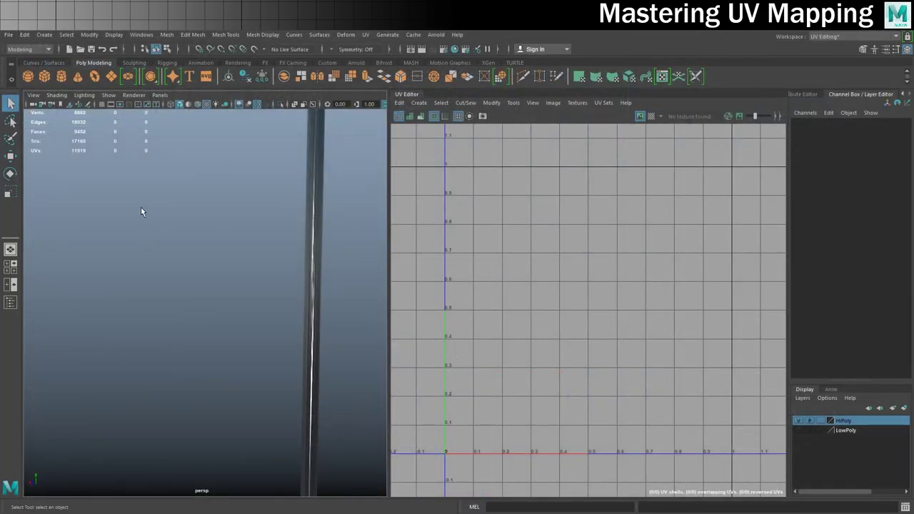
Apply Automatic UV projection to the hose
{"action": "right_click_drag", "start_coordinate": [197, 212], "coordinate": [283, 265], "text": "alt"}
{"action": "left_click_drag", "start_coordinate": [284, 265], "coordinate": [267, 205], "text": "alt"}
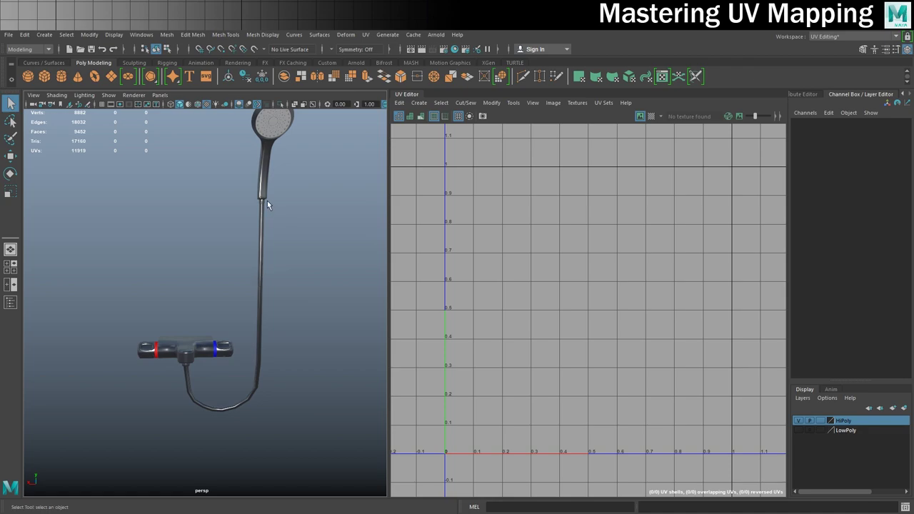
{"action": "left_click", "coordinate": [261, 239]}
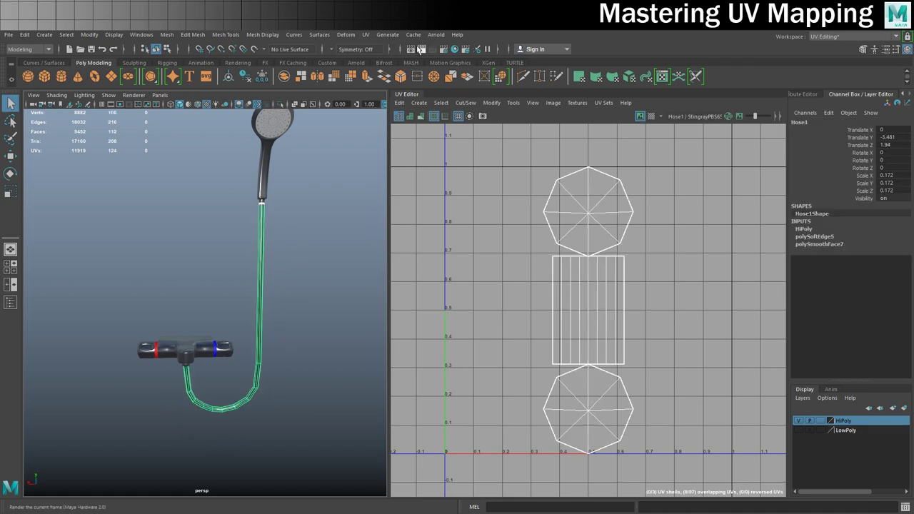
{"action": "left_click", "coordinate": [365, 35]}
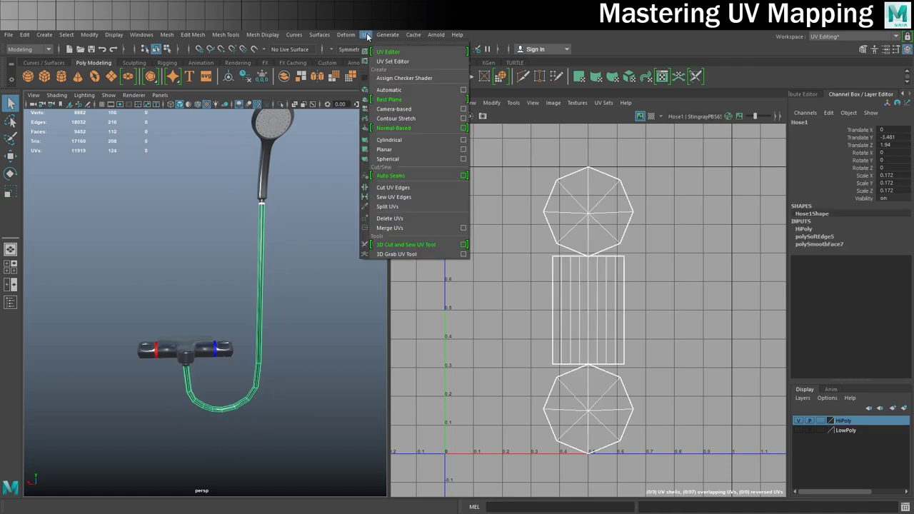
{"action": "left_click", "coordinate": [404, 90]}
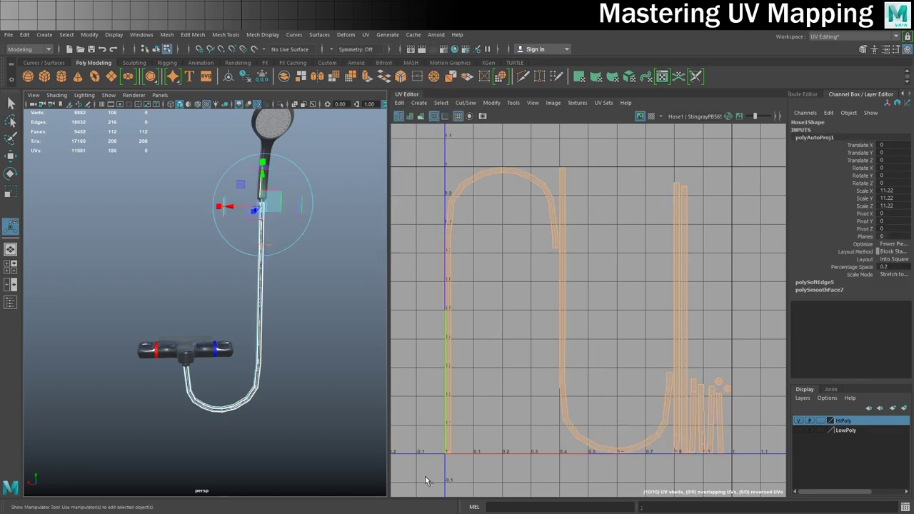
Reselect the hose and select all of its UV edges in the UV Editor
{"action": "left_click", "coordinate": [300, 313]}
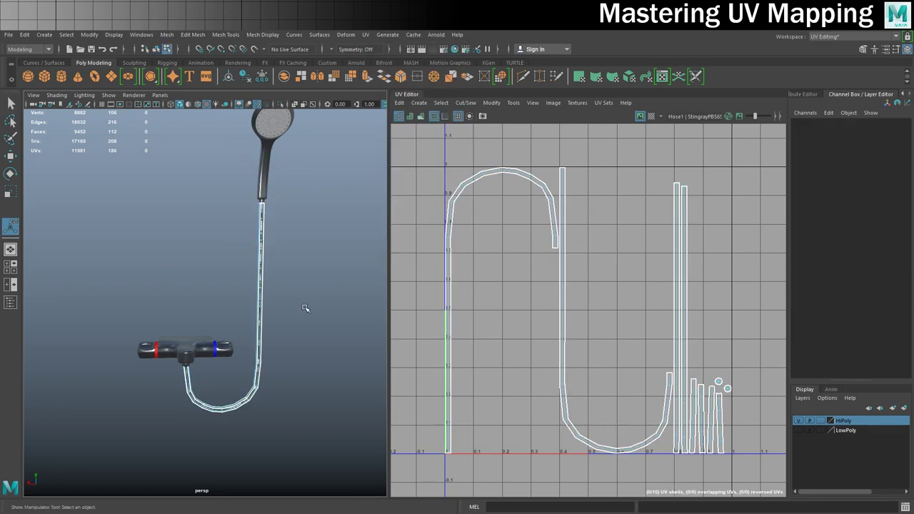
{"action": "scroll", "coordinate": [306, 309], "scroll_direction": "up", "scroll_amount": 6}
{"action": "right_click_drag", "start_coordinate": [334, 257], "coordinate": [355, 229]}
{"action": "key", "text": "q"}
{"action": "scroll", "coordinate": [238, 248], "scroll_direction": "down", "scroll_amount": 5}
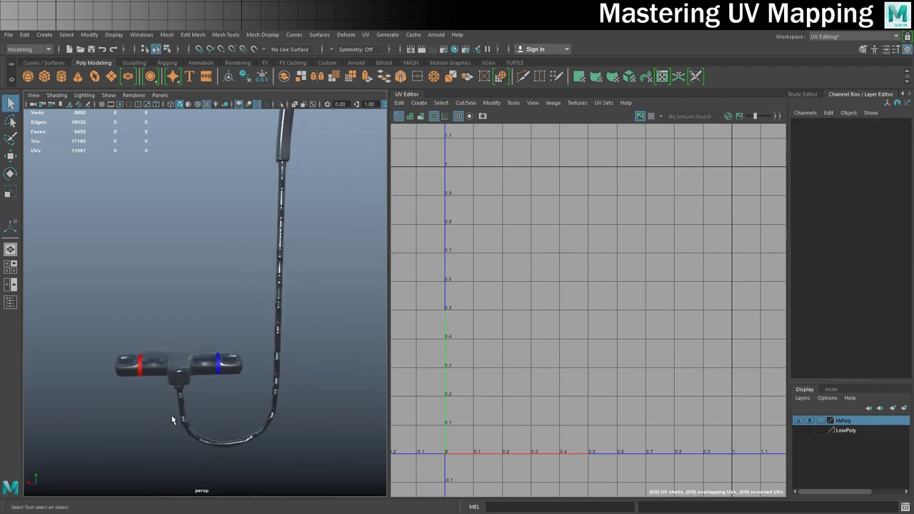
{"action": "left_click_drag", "start_coordinate": [300, 245], "coordinate": [300, 246]}
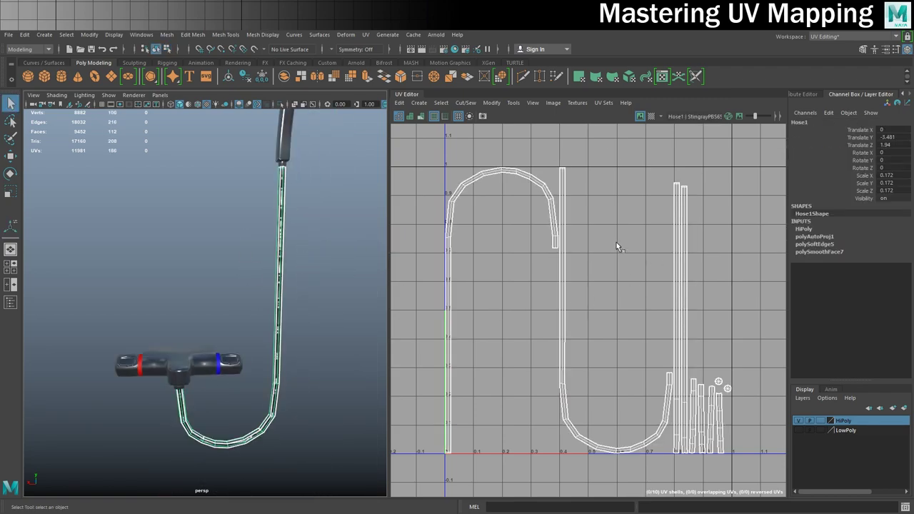
{"action": "right_click", "coordinate": [555, 227]}
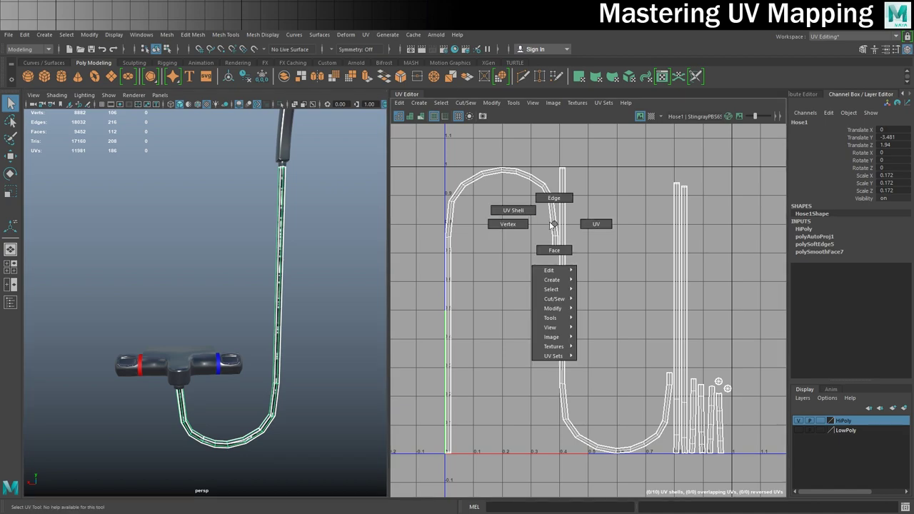
{"action": "right_click_drag", "start_coordinate": [554, 224], "coordinate": [554, 198]}
{"action": "key", "text": "a"}
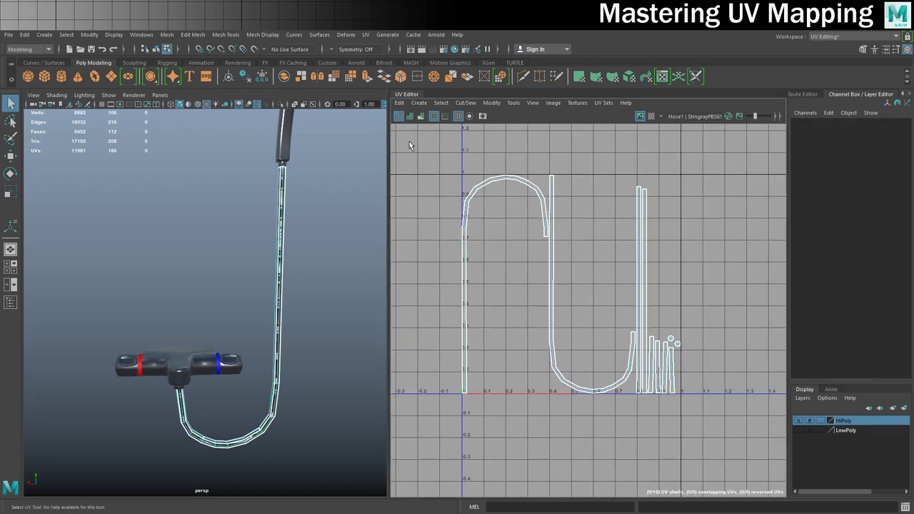
{"action": "left_click_drag", "start_coordinate": [409, 145], "coordinate": [738, 446]}
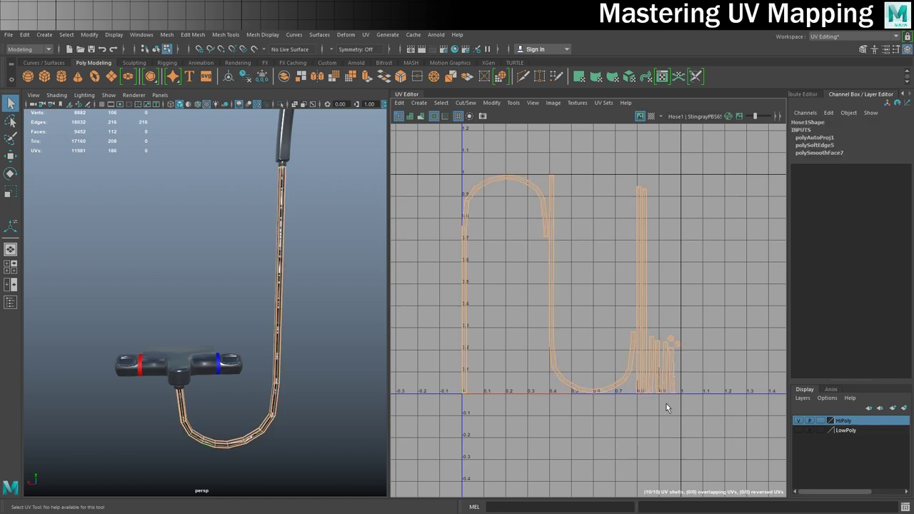
{"action": "scroll", "coordinate": [653, 368], "scroll_direction": "up", "scroll_amount": 1}
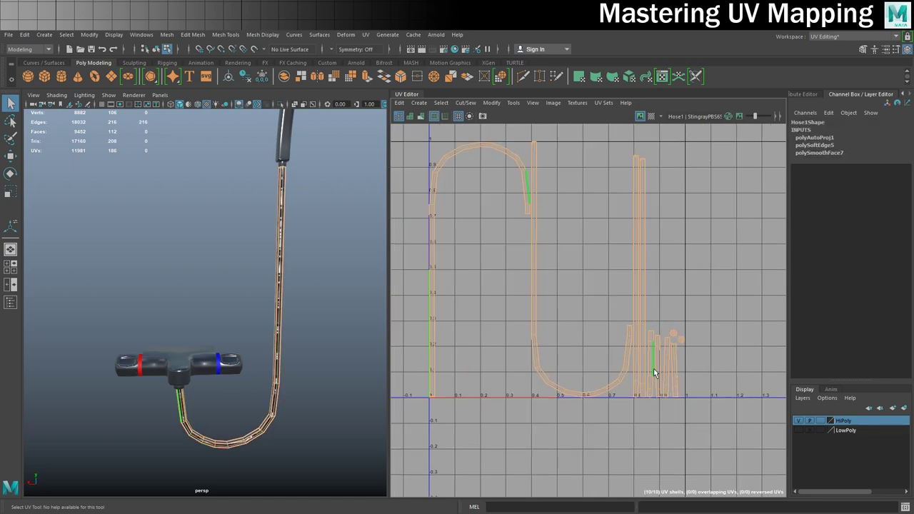
Stitch the hose's UV pieces together into one shell using Cut and Sew
{"action": "left_click", "coordinate": [812, 93]}
{"action": "left_click", "coordinate": [711, 94]}
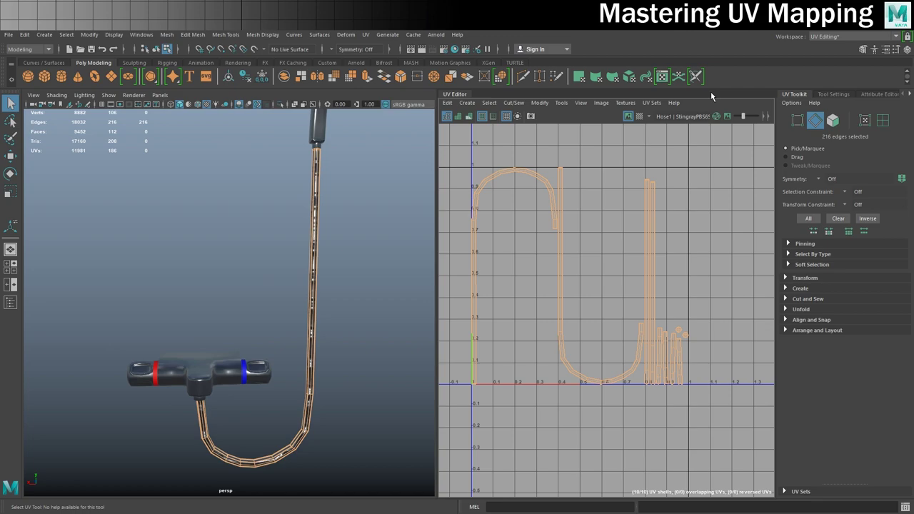
{"action": "left_click", "coordinate": [799, 300]}
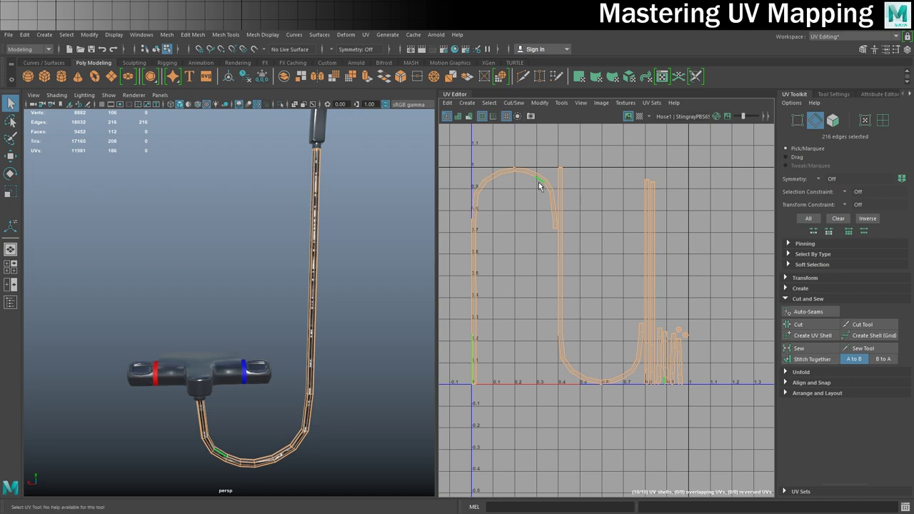
{"action": "left_click", "coordinate": [514, 103]}
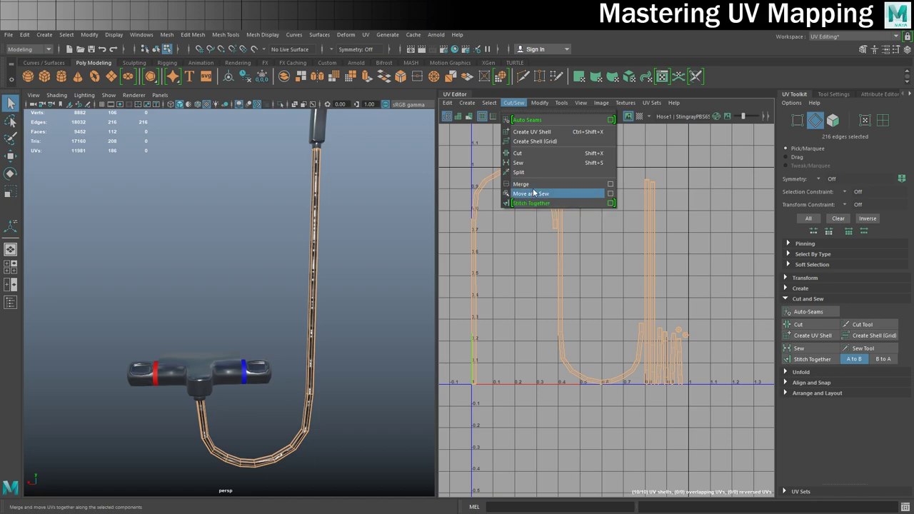
{"action": "left_click", "coordinate": [813, 360]}
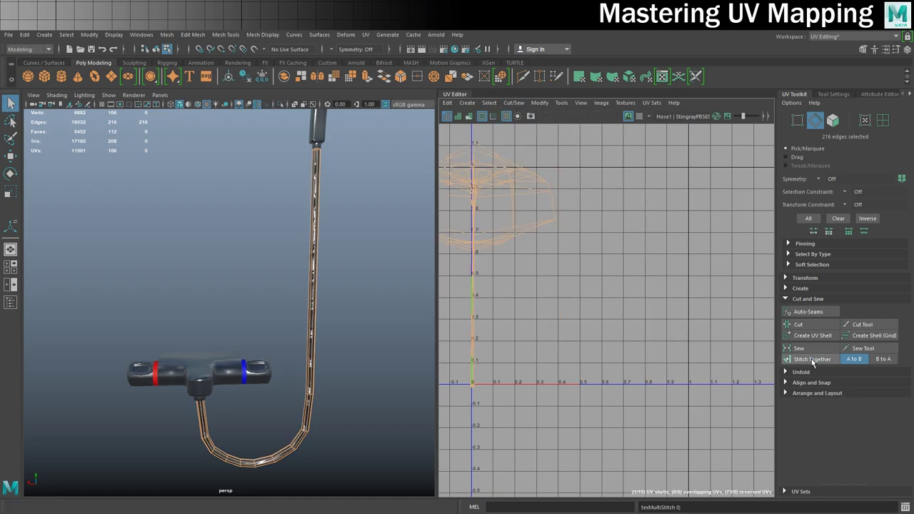
Move the stitched UV shell to around U 0.5, then reselect the hose object
{"action": "right_click", "coordinate": [489, 202]}
{"action": "left_click", "coordinate": [448, 185]}
{"action": "left_click", "coordinate": [480, 206]}
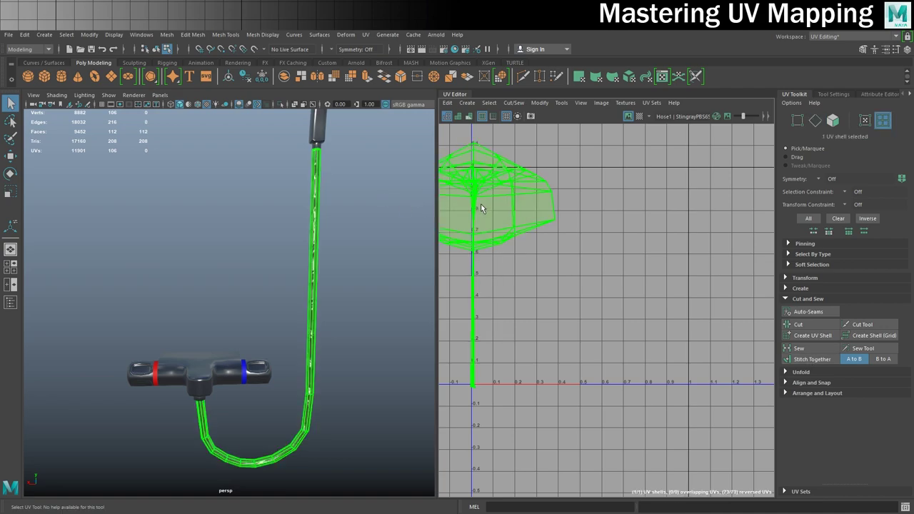
{"action": "key", "text": "w"}
{"action": "left_click_drag", "start_coordinate": [473, 198], "coordinate": [500, 238]}
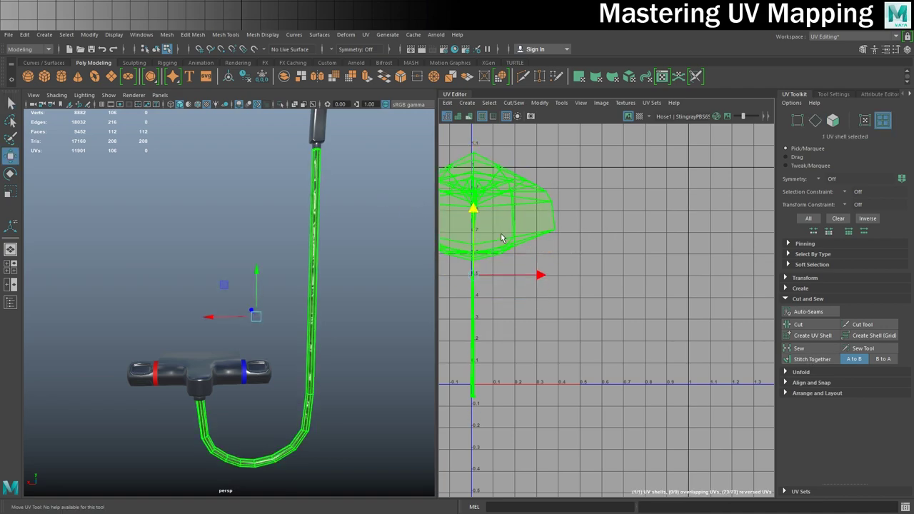
{"action": "left_click_drag", "start_coordinate": [471, 273], "coordinate": [584, 272]}
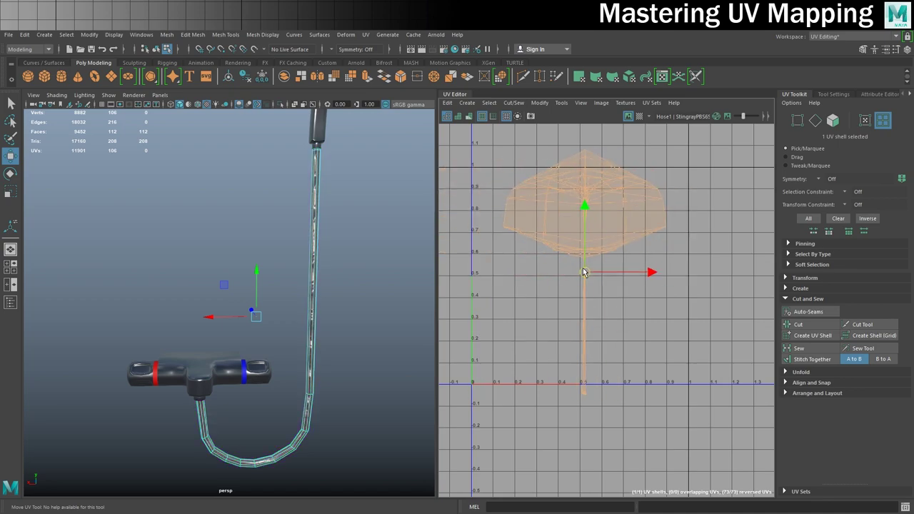
{"action": "left_click", "coordinate": [689, 245]}
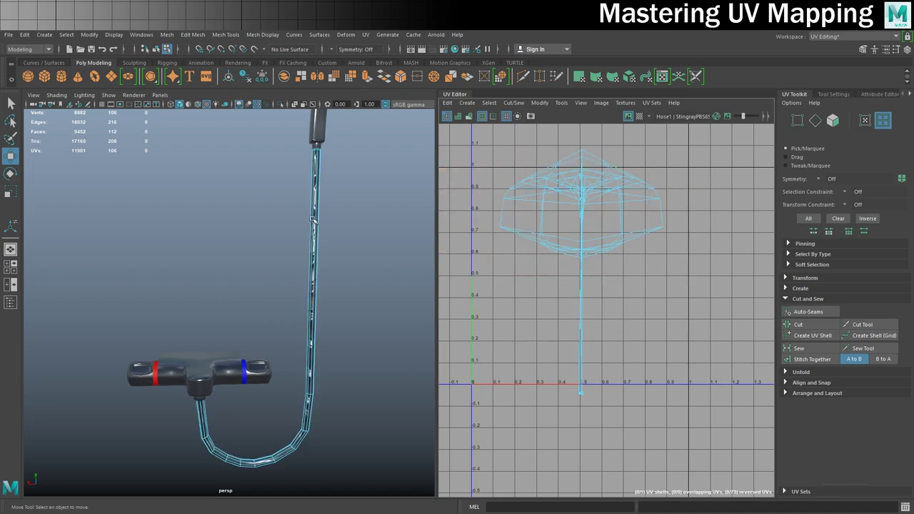
{"action": "right_click_drag", "start_coordinate": [313, 220], "coordinate": [359, 208]}
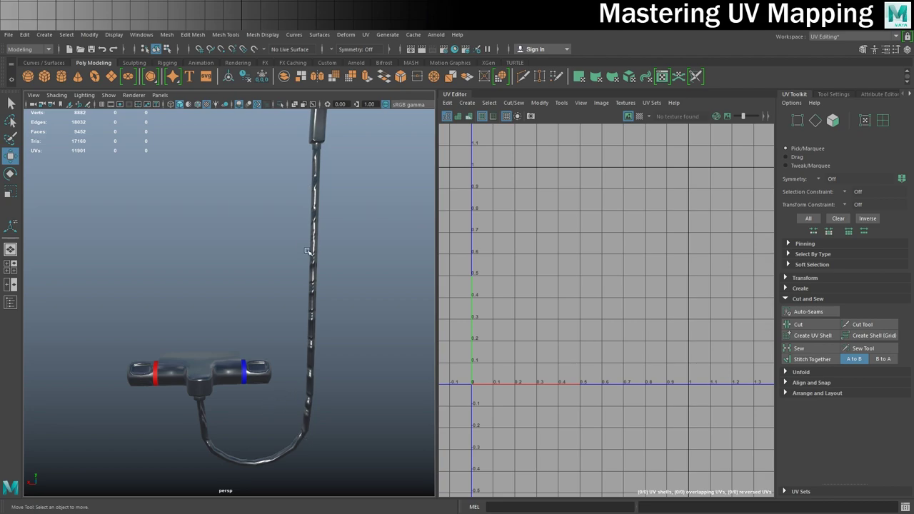
{"action": "left_click", "coordinate": [314, 238]}
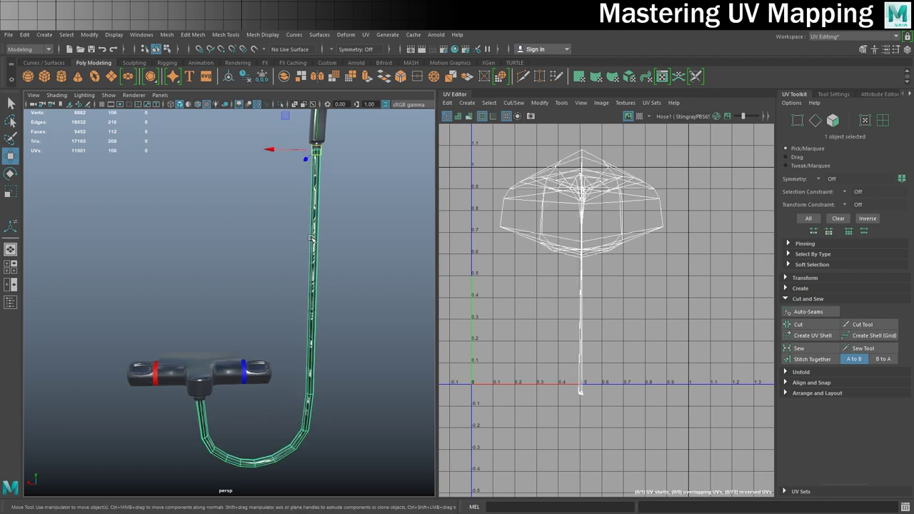
Freeze the hose's transformations so its scale resets to 1
{"action": "left_click", "coordinate": [909, 95]}
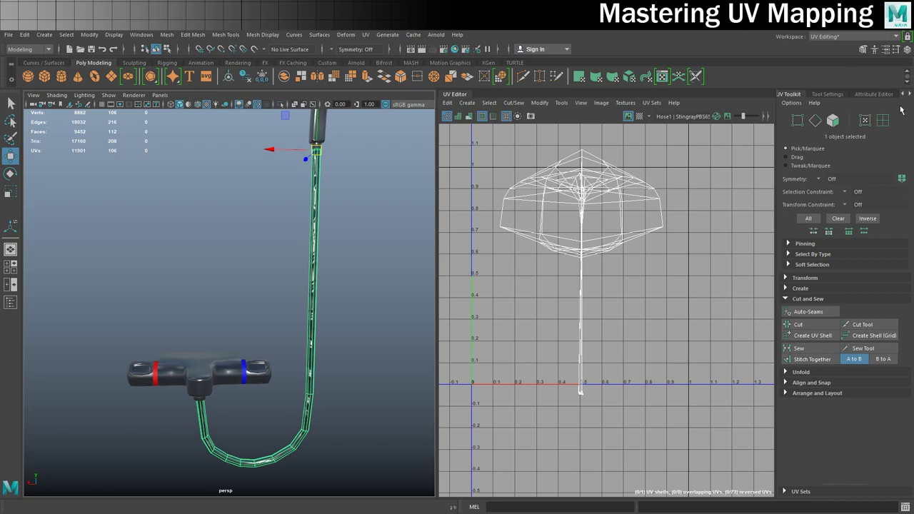
{"action": "left_click", "coordinate": [872, 93]}
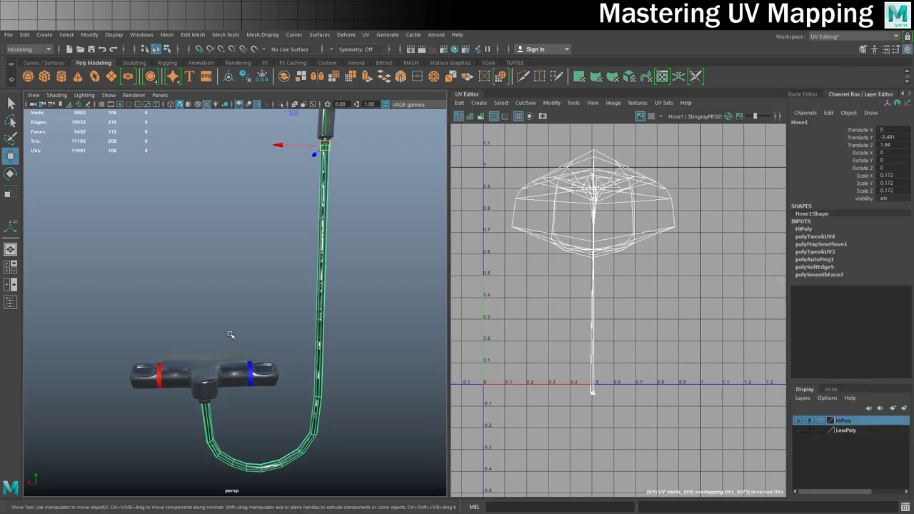
{"action": "left_click_drag", "start_coordinate": [214, 297], "coordinate": [285, 306], "text": "alt"}
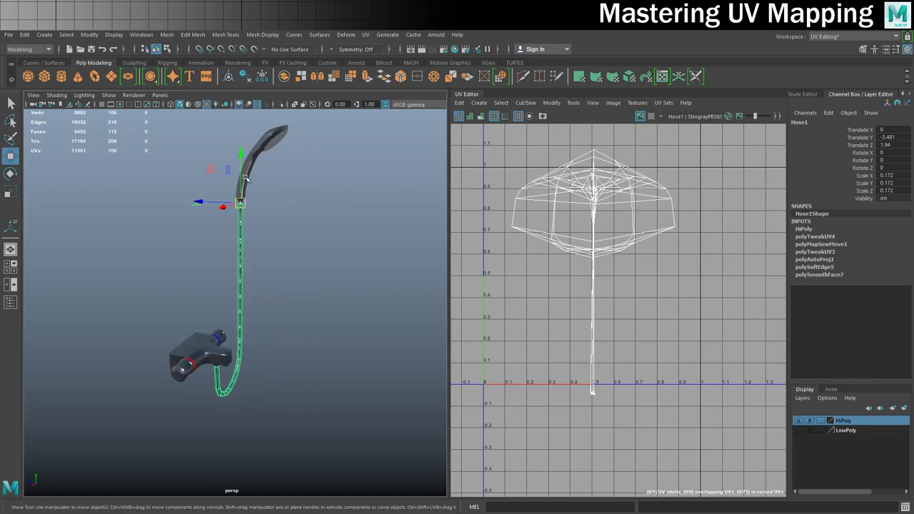
{"action": "left_click", "coordinate": [90, 34]}
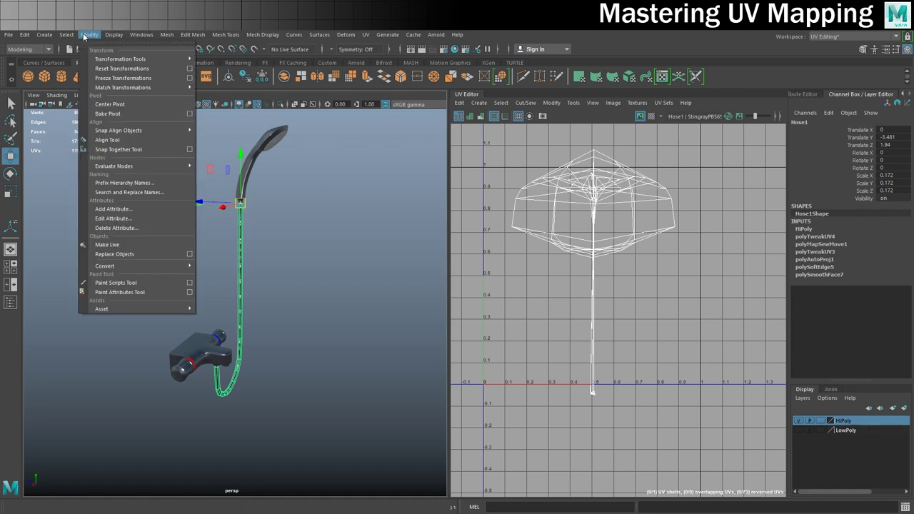
{"action": "left_click", "coordinate": [102, 78]}
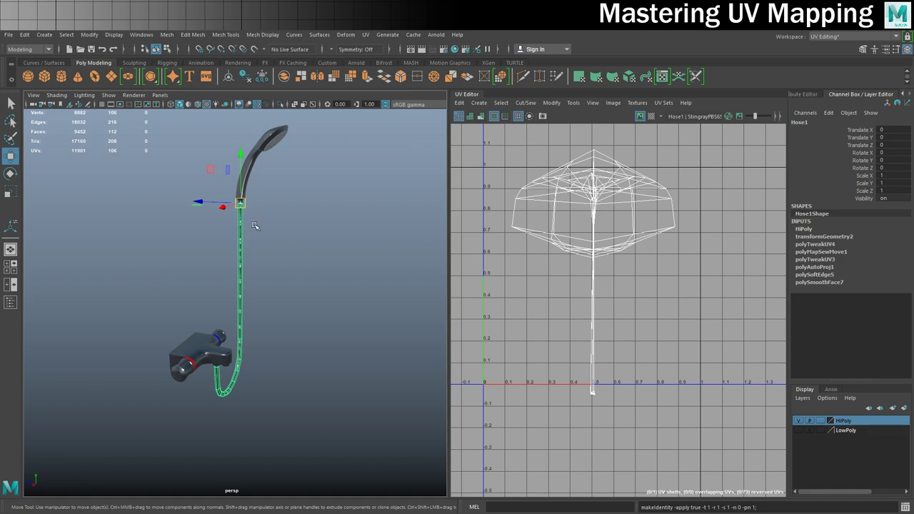
Slide the hose along Z away from the shower head to Translate Z -3.944
{"action": "left_click_drag", "start_coordinate": [199, 202], "coordinate": [287, 208]}
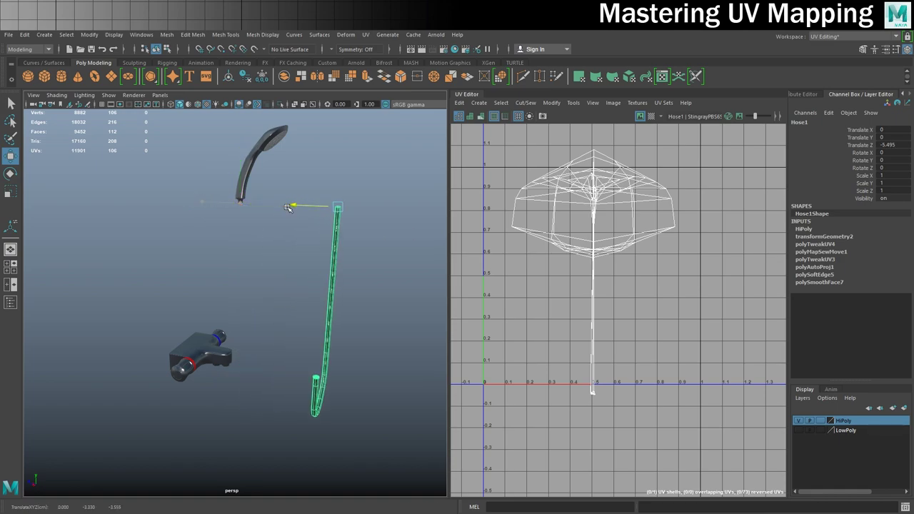
{"action": "double_click", "coordinate": [891, 146]}
{"action": "type", "text": "0"}
{"action": "key", "text": "Return"}
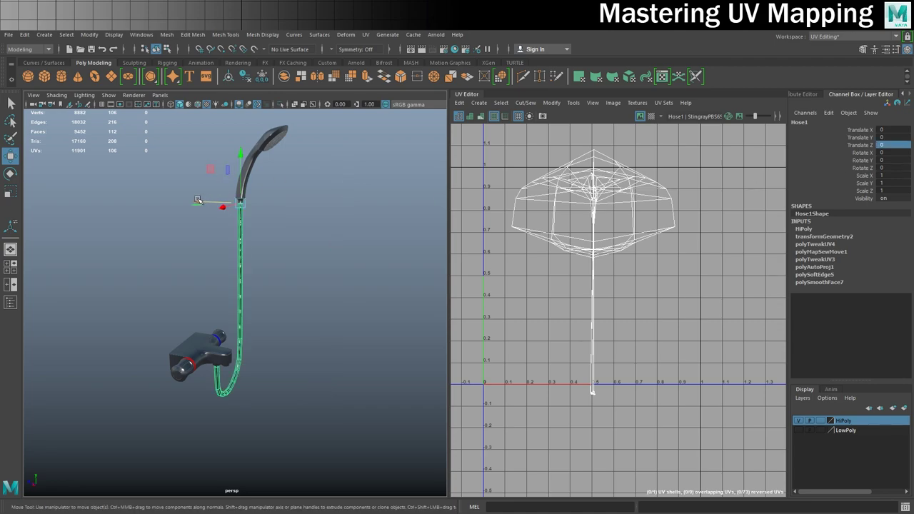
{"action": "left_click_drag", "start_coordinate": [198, 201], "coordinate": [327, 419]}
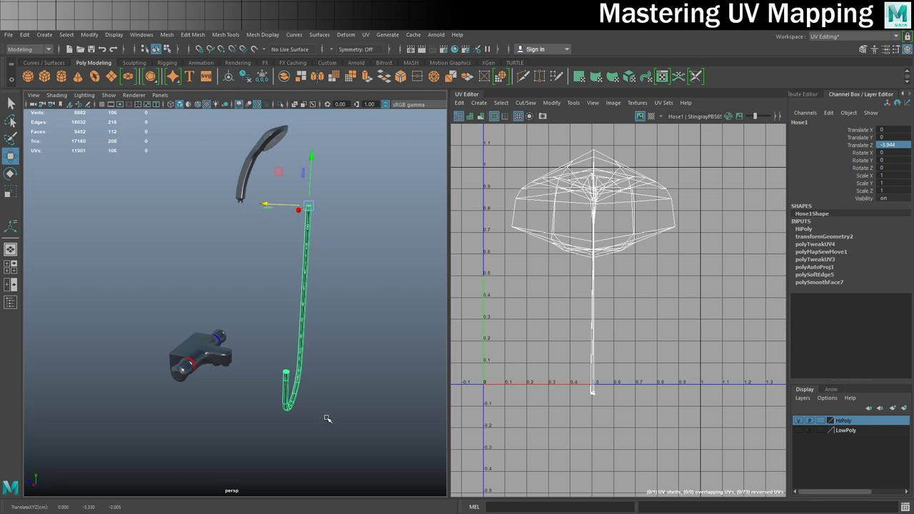
{"action": "scroll", "coordinate": [308, 207], "scroll_direction": "up", "scroll_amount": 3}
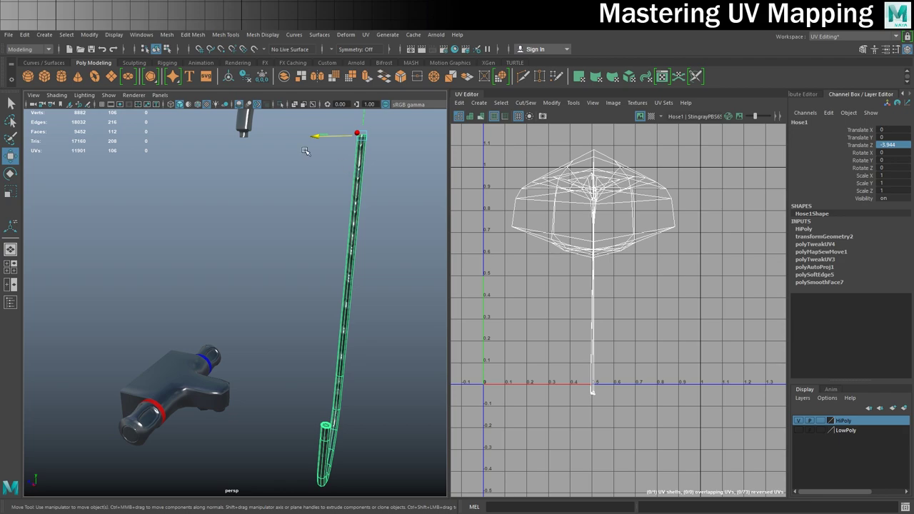
In edge mode, select the top edge loop of the hose plus its neighbouring loop
{"action": "left_click_drag", "start_coordinate": [342, 147], "coordinate": [269, 152], "text": "alt"}
{"action": "right_click_drag", "start_coordinate": [355, 165], "coordinate": [334, 247], "text": "alt"}
{"action": "left_click_drag", "start_coordinate": [335, 247], "coordinate": [288, 326], "text": "alt"}
{"action": "right_click_drag", "start_coordinate": [247, 367], "coordinate": [249, 335]}
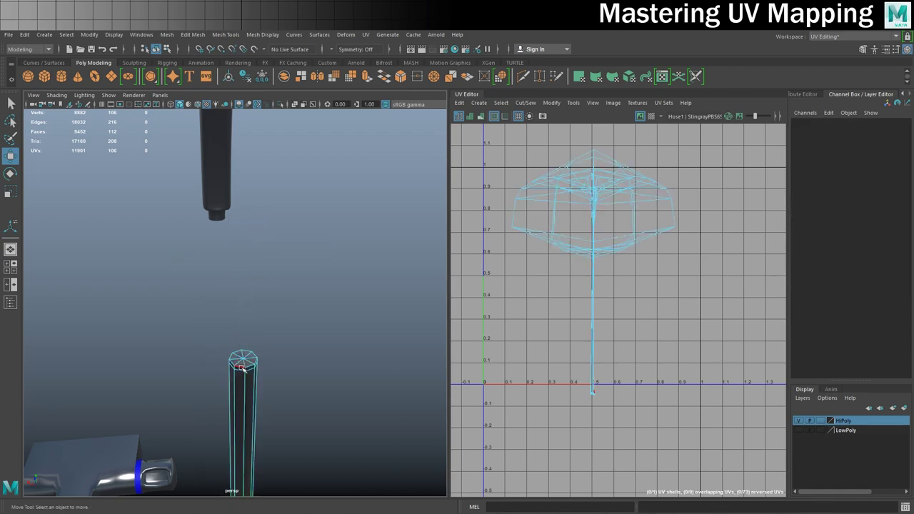
{"action": "left_click", "coordinate": [242, 366]}
{"action": "scroll", "coordinate": [187, 418], "scroll_direction": "down", "scroll_amount": 3}
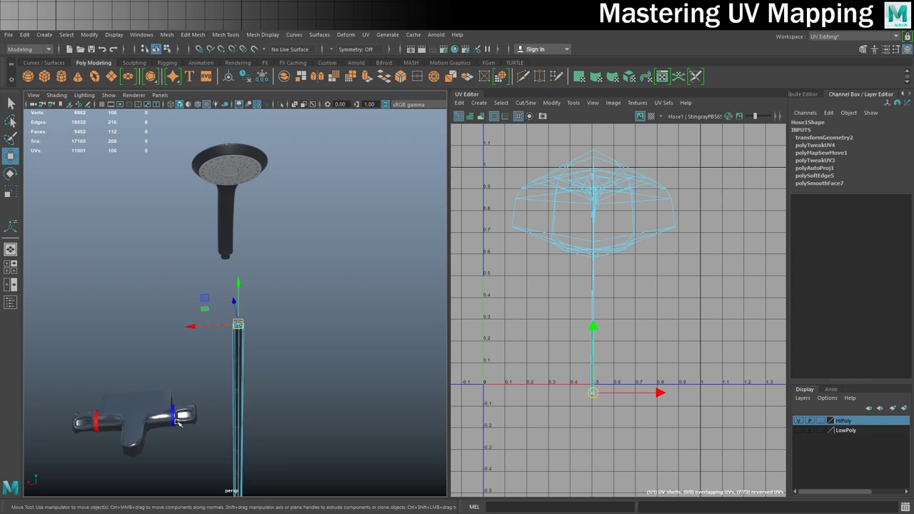
{"action": "left_click_drag", "start_coordinate": [178, 421], "coordinate": [246, 308], "text": "alt"}
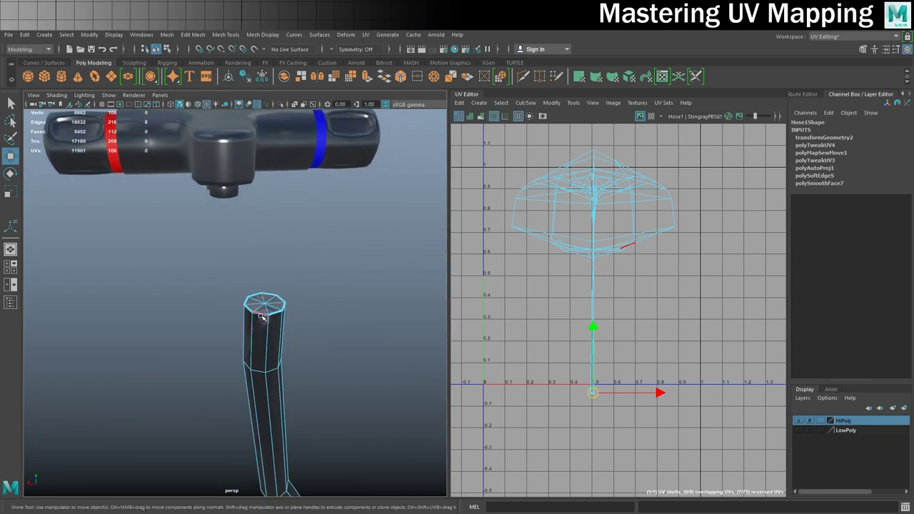
{"action": "double_click", "coordinate": [262, 314]}
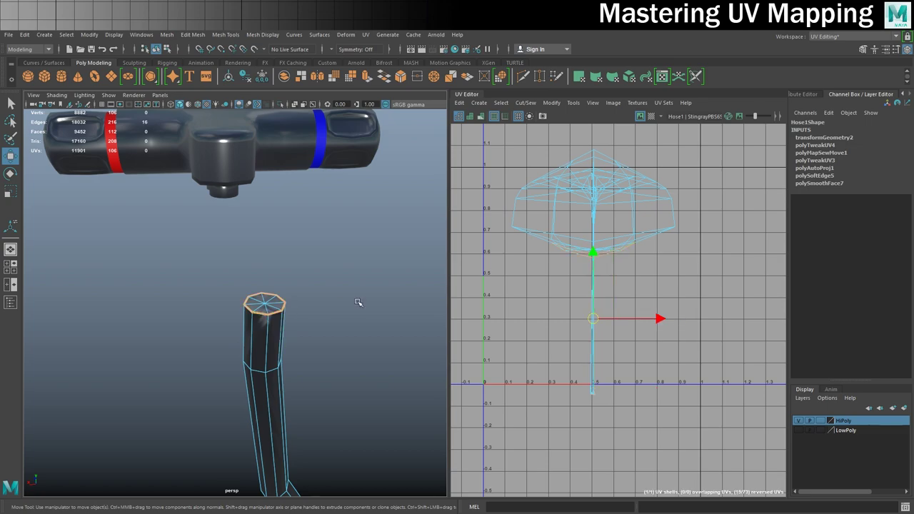
{"action": "key", "text": "f"}
{"action": "left_click_drag", "start_coordinate": [337, 211], "coordinate": [377, 139], "text": "alt"}
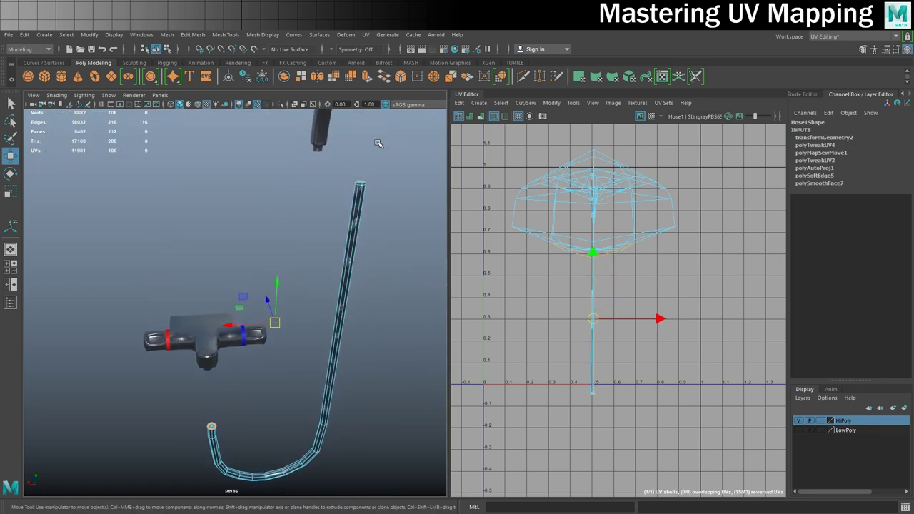
{"action": "left_click_drag", "start_coordinate": [261, 367], "coordinate": [364, 328], "text": "alt"}
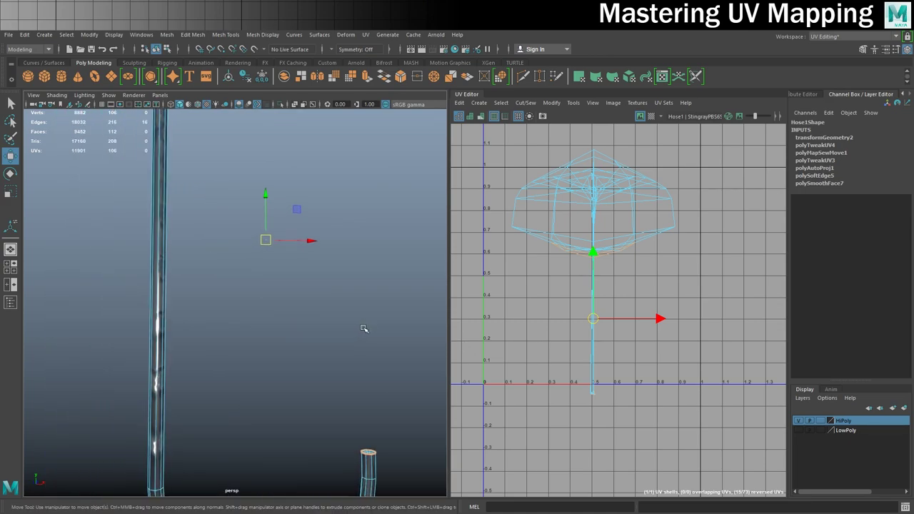
Add a lengthwise edge line along the hose, then inspect the nozzle end
{"action": "left_click", "coordinate": [158, 283]}
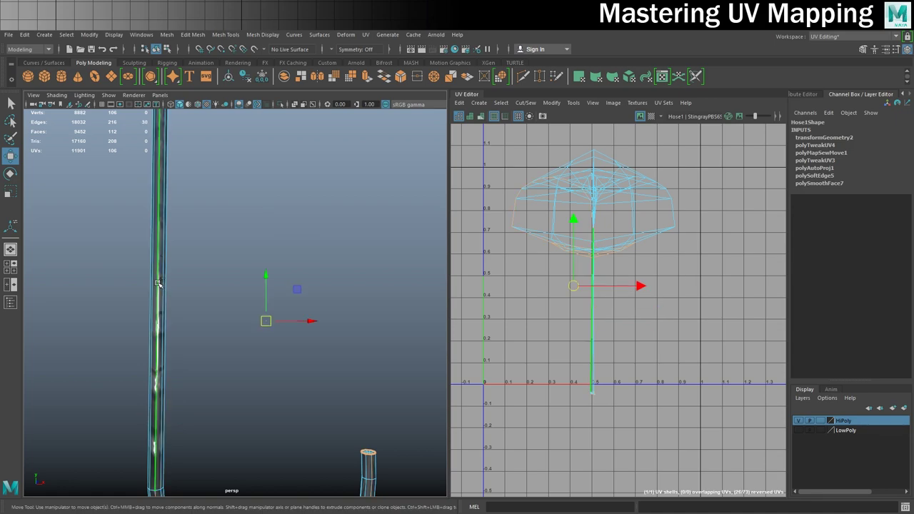
{"action": "scroll", "coordinate": [203, 228], "scroll_direction": "down", "scroll_amount": 5}
{"action": "left_click_drag", "start_coordinate": [209, 208], "coordinate": [205, 265], "text": "alt"}
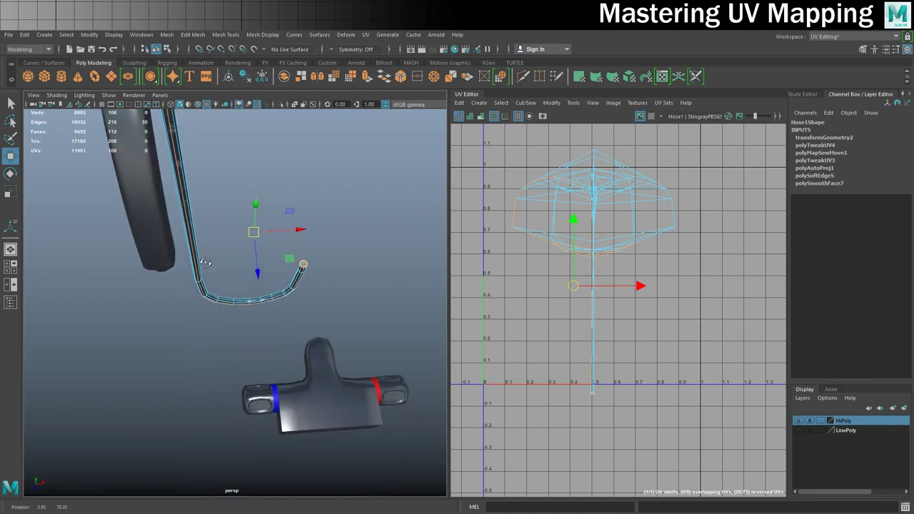
{"action": "scroll", "coordinate": [205, 265], "scroll_direction": "up", "scroll_amount": 3}
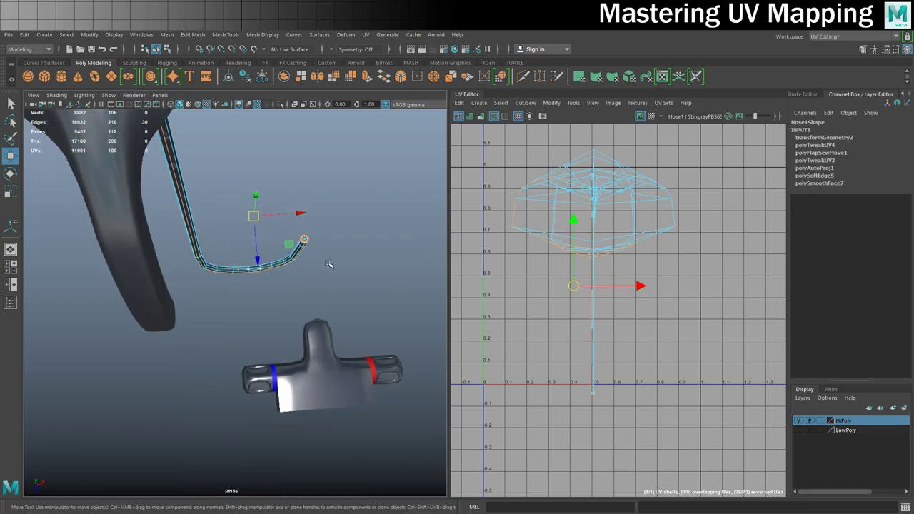
{"action": "left_click_drag", "start_coordinate": [333, 251], "coordinate": [207, 300], "text": "alt"}
{"action": "right_click_drag", "start_coordinate": [208, 301], "coordinate": [161, 227], "text": "alt"}
{"action": "left_click_drag", "start_coordinate": [161, 227], "coordinate": [168, 227], "text": "alt"}
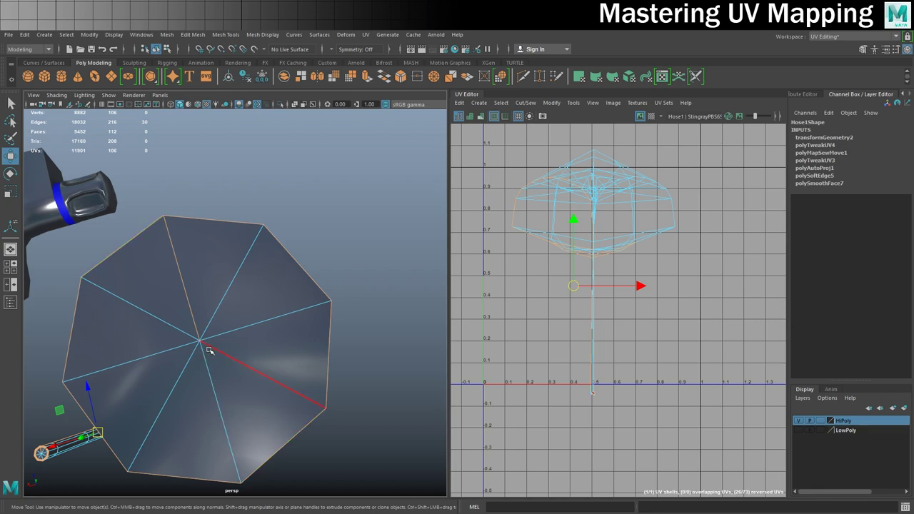
{"action": "key", "text": "a"}
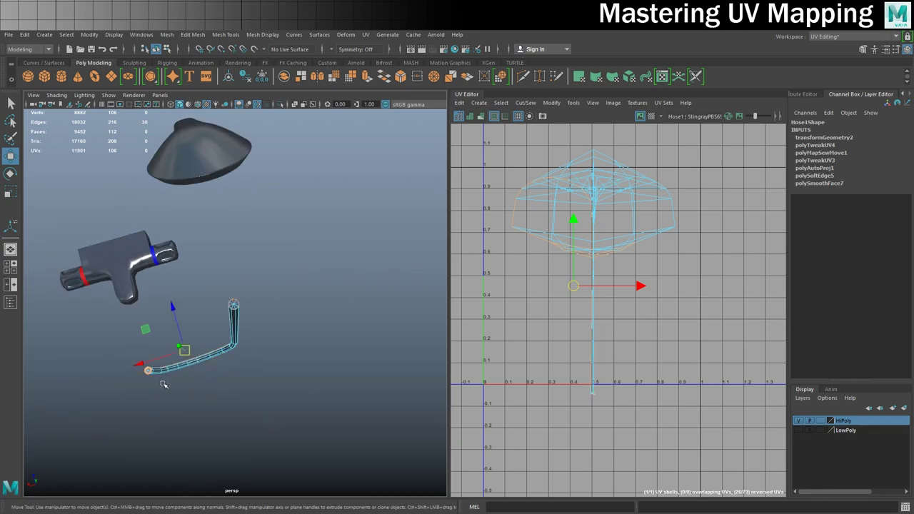
{"action": "left_click_drag", "start_coordinate": [164, 384], "coordinate": [191, 339], "text": "alt"}
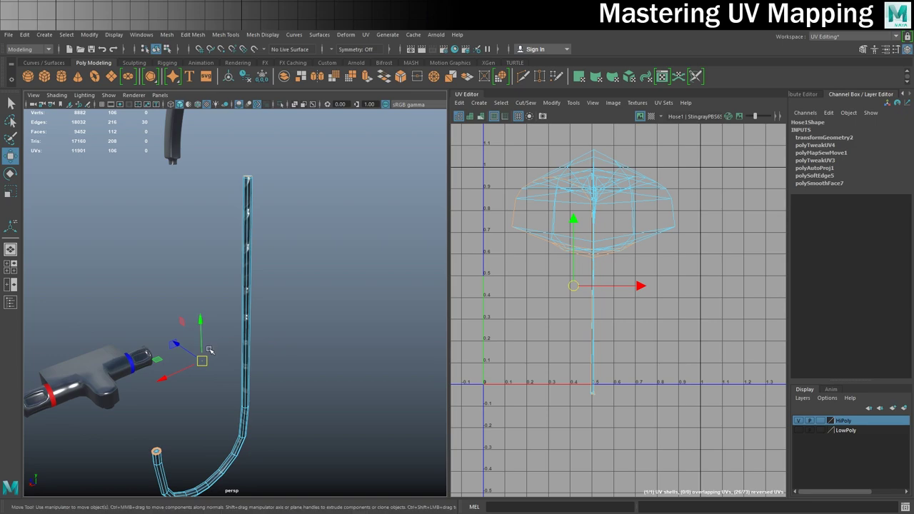
{"action": "middle_click_drag", "start_coordinate": [209, 350], "coordinate": [214, 256], "text": "alt"}
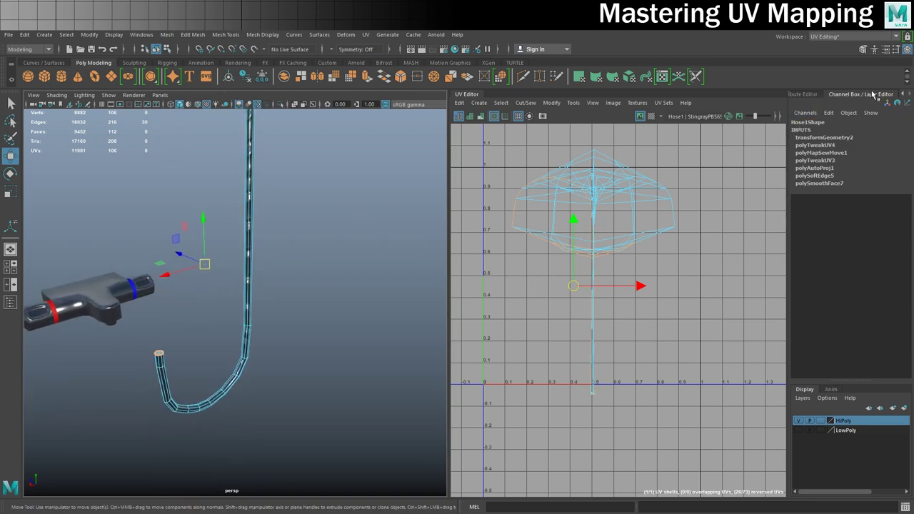
Cut the hose's UVs along the selected seam edges via UV Toolkit, reaching 11932 UVs
{"action": "left_click", "coordinate": [902, 94]}
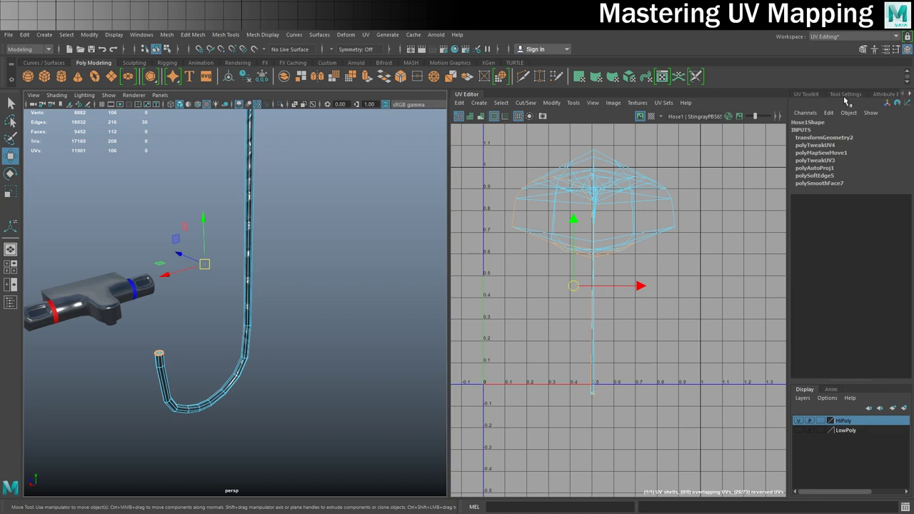
{"action": "left_click", "coordinate": [806, 95]}
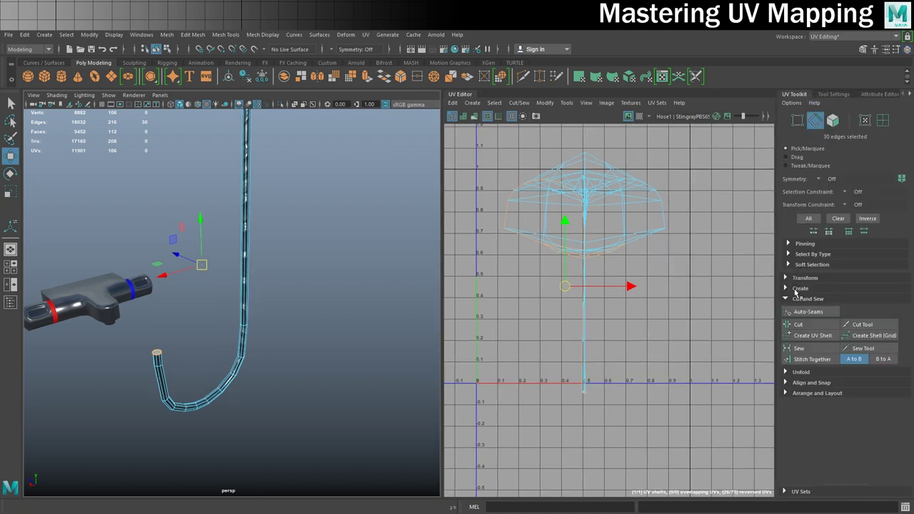
{"action": "left_click", "coordinate": [800, 325]}
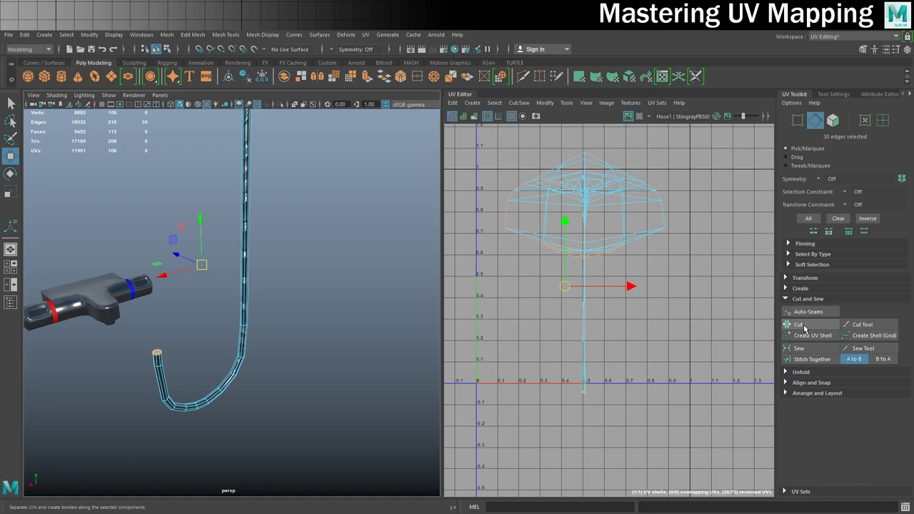
{"action": "left_click", "coordinate": [805, 327]}
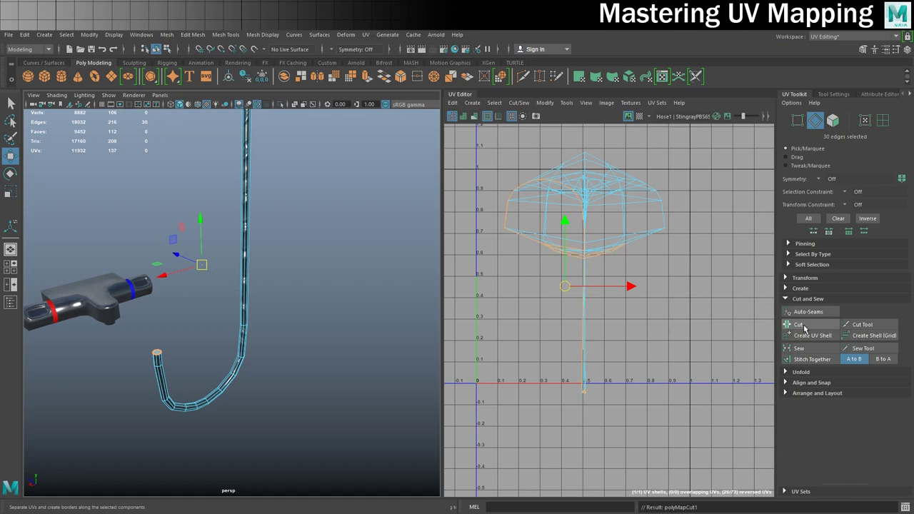
{"action": "left_click", "coordinate": [521, 103]}
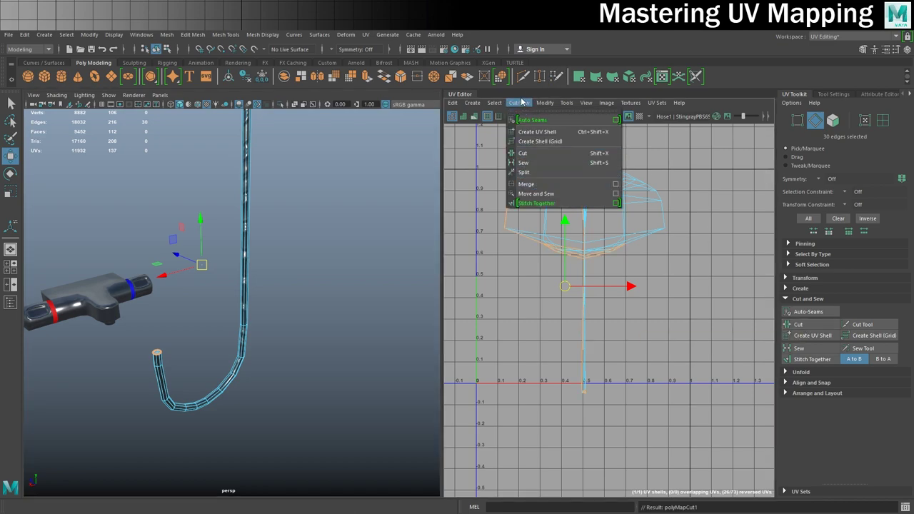
{"action": "left_click", "coordinate": [520, 102]}
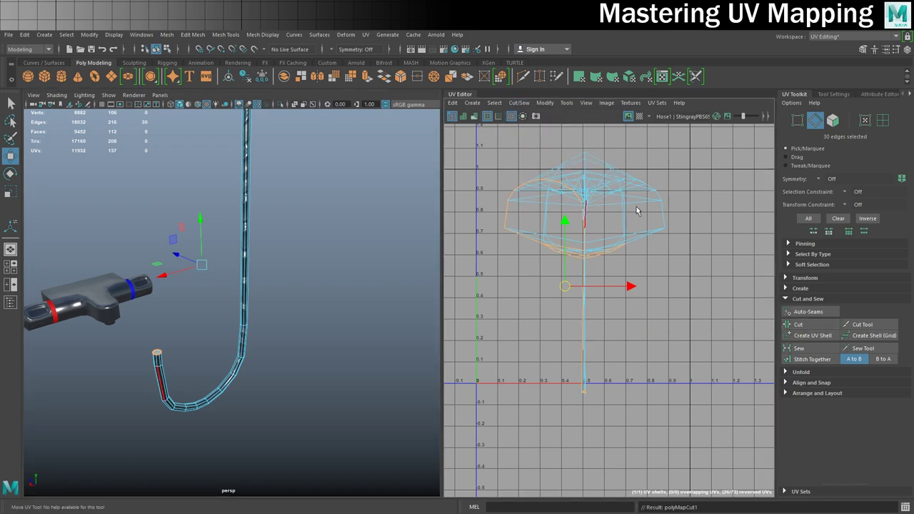
Select all three hose UV shells and run Unfold to lay them out as one long strip
{"action": "right_click", "coordinate": [574, 202]}
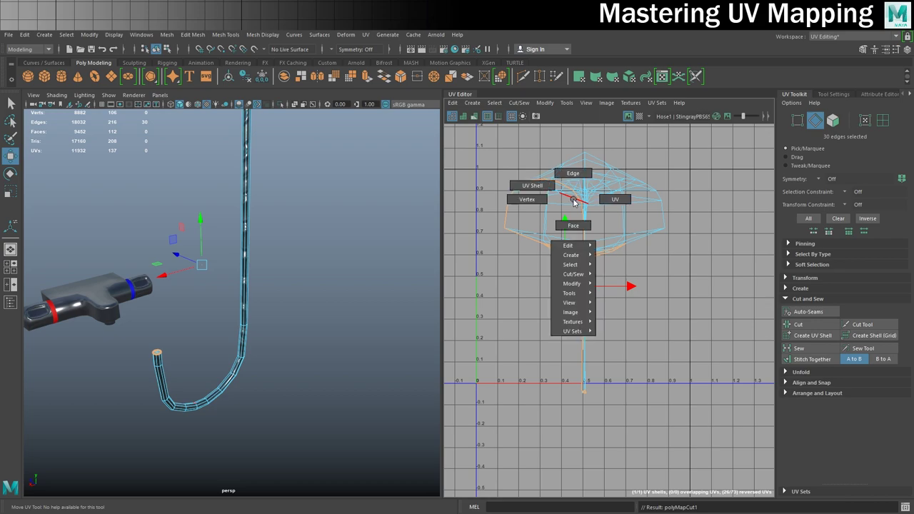
{"action": "right_click_drag", "start_coordinate": [573, 202], "coordinate": [537, 187]}
{"action": "left_click_drag", "start_coordinate": [747, 488], "coordinate": [721, 446]}
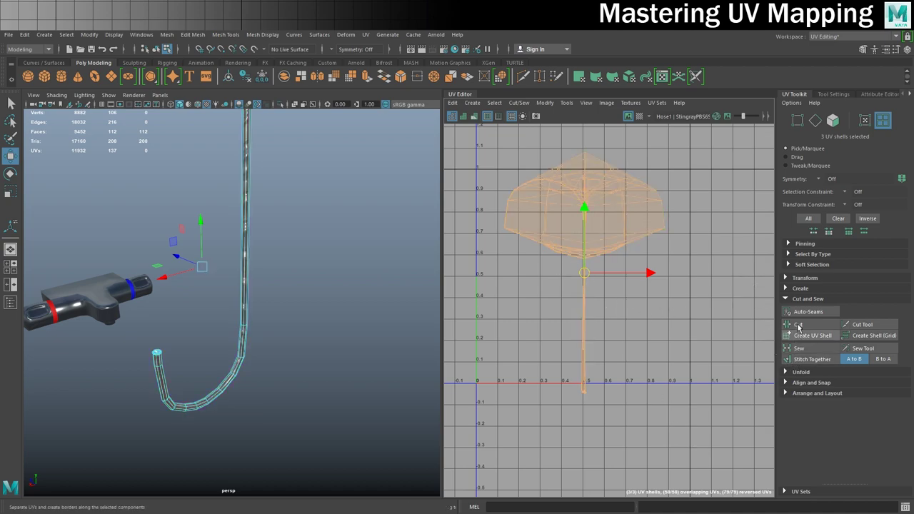
{"action": "left_click", "coordinate": [786, 299]}
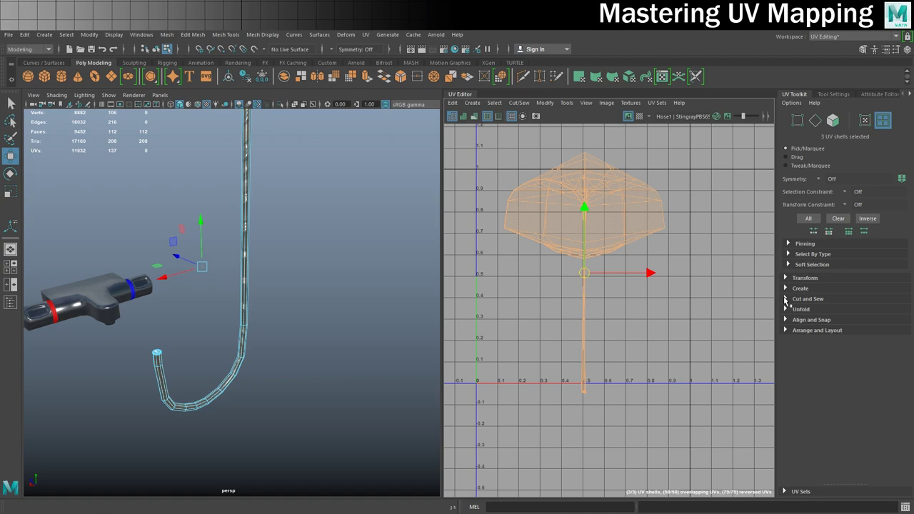
{"action": "left_click", "coordinate": [786, 309]}
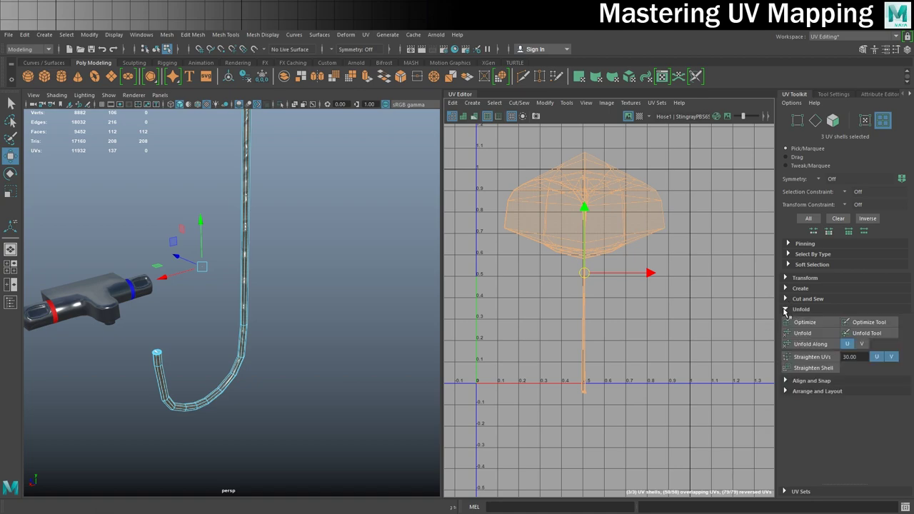
{"action": "left_click", "coordinate": [815, 334]}
{"action": "scroll", "coordinate": [624, 280], "scroll_direction": "down", "scroll_amount": 3}
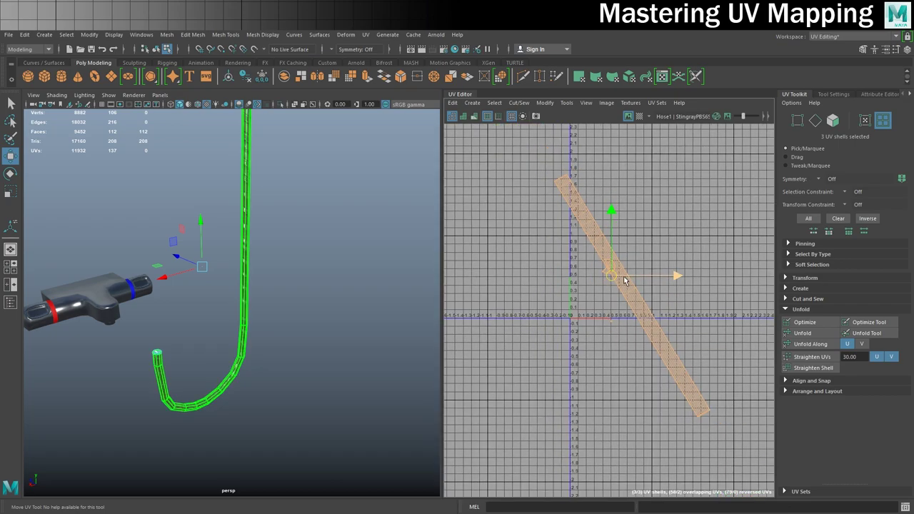
Select the hose's UV strip as a shell and move it up and to the right
{"action": "right_click_drag", "start_coordinate": [624, 280], "coordinate": [616, 286]}
{"action": "left_click", "coordinate": [627, 287]}
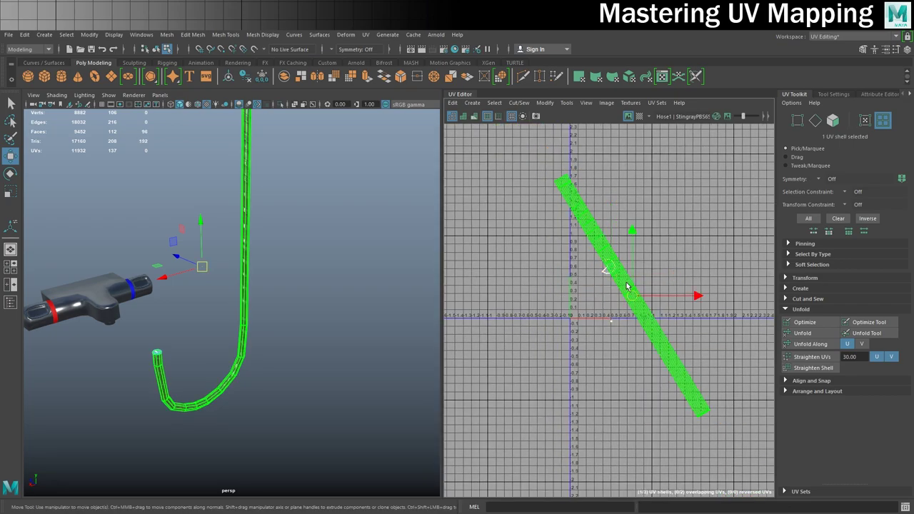
{"action": "left_click_drag", "start_coordinate": [631, 295], "coordinate": [656, 269]}
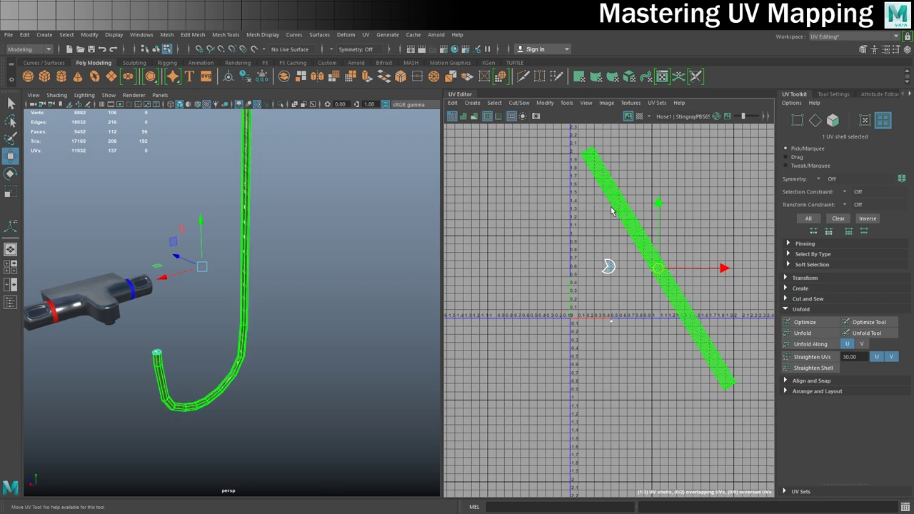
Return to object selection and orbit the view around the hose
{"action": "right_click_drag", "start_coordinate": [241, 191], "coordinate": [300, 180]}
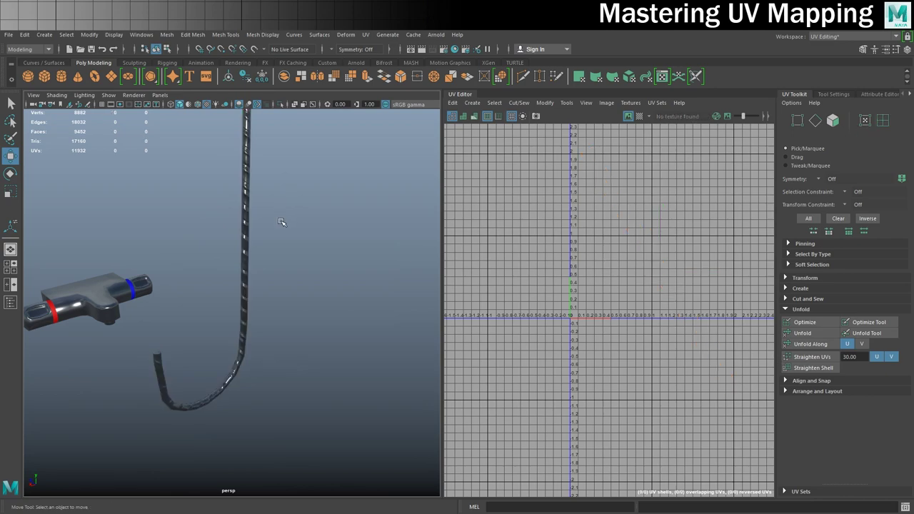
{"action": "left_click_drag", "start_coordinate": [303, 244], "coordinate": [274, 245], "text": "alt"}
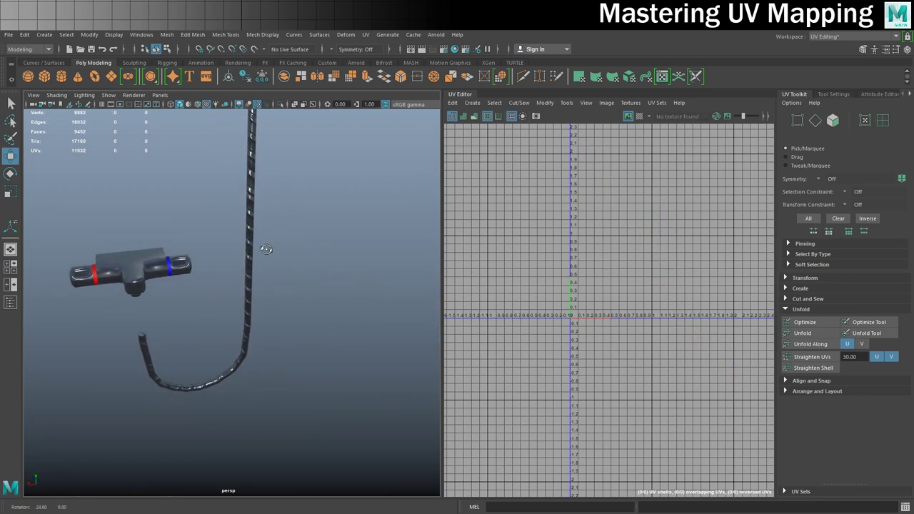
{"action": "left_click_drag", "start_coordinate": [266, 248], "coordinate": [243, 243], "text": "alt"}
Reselect the hose and pick an edge loop running across its UV strip
{"action": "left_click", "coordinate": [251, 188]}
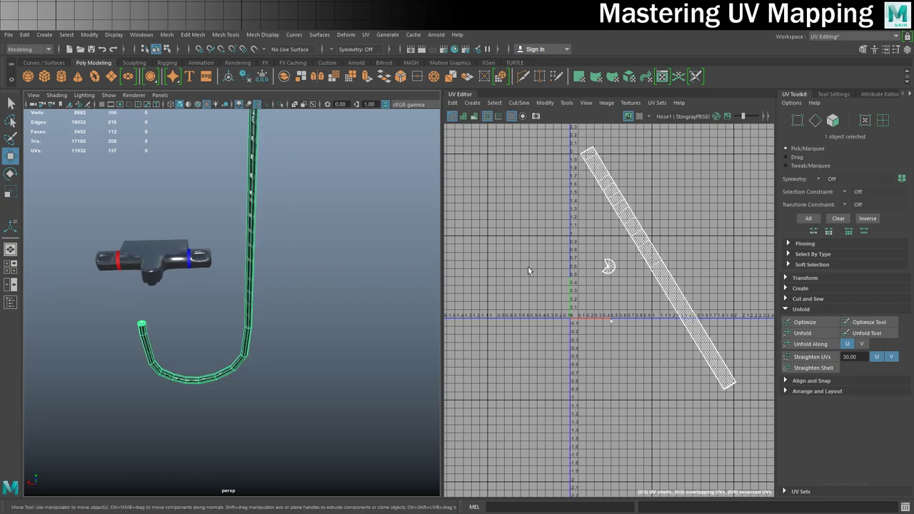
{"action": "middle_click_drag", "start_coordinate": [529, 271], "coordinate": [488, 290], "text": "alt"}
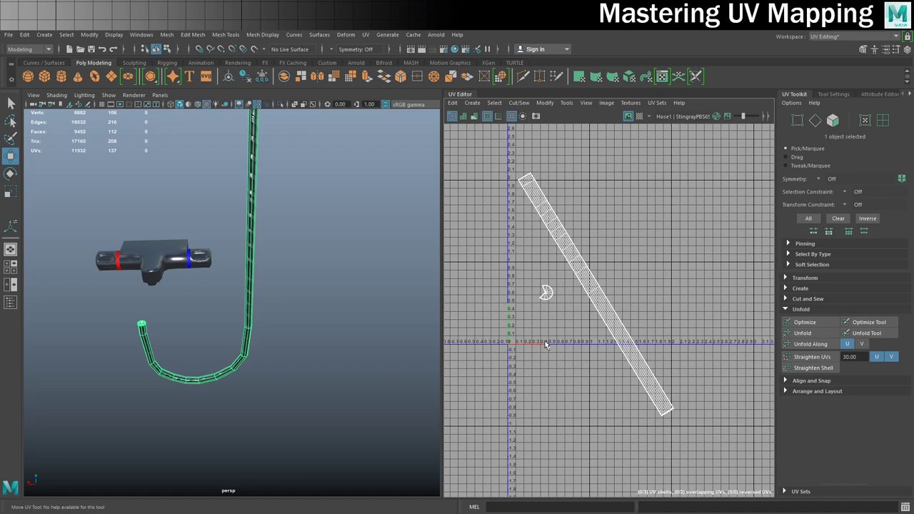
{"action": "right_click", "coordinate": [586, 266]}
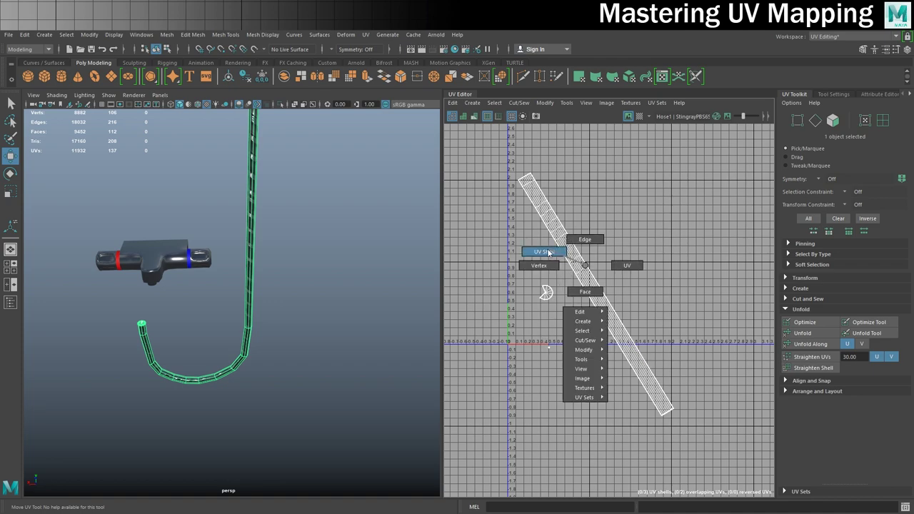
{"action": "left_click", "coordinate": [585, 240]}
{"action": "scroll", "coordinate": [572, 247], "scroll_direction": "up", "scroll_amount": 5}
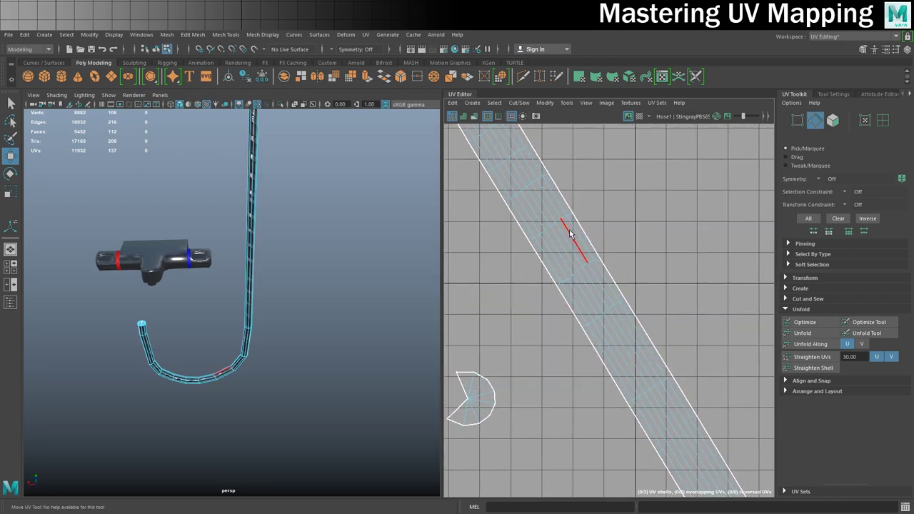
{"action": "double_click", "coordinate": [569, 234]}
{"action": "scroll", "coordinate": [625, 242], "scroll_direction": "down", "scroll_amount": 3}
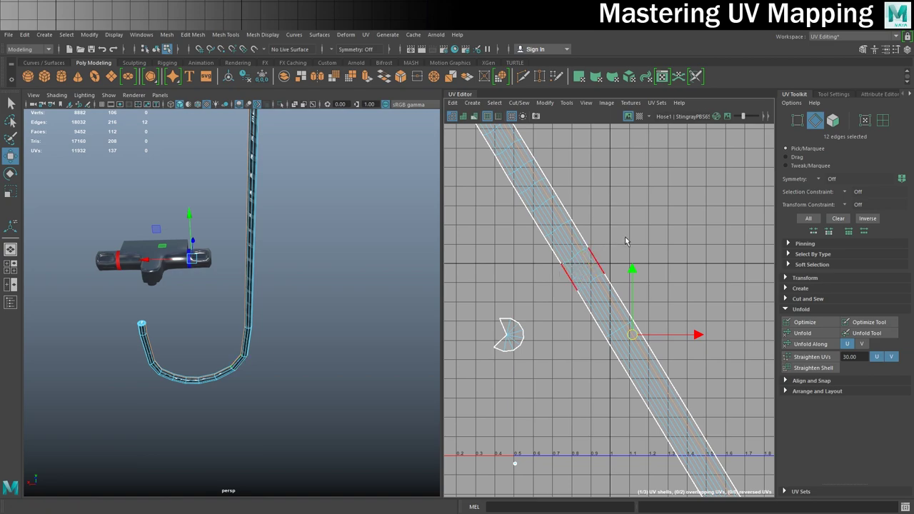
{"action": "middle_click_drag", "start_coordinate": [626, 242], "coordinate": [572, 212], "text": "alt"}
Apply Orient to Edges so the strip stands vertical, then return to object selection
{"action": "left_click", "coordinate": [786, 309]}
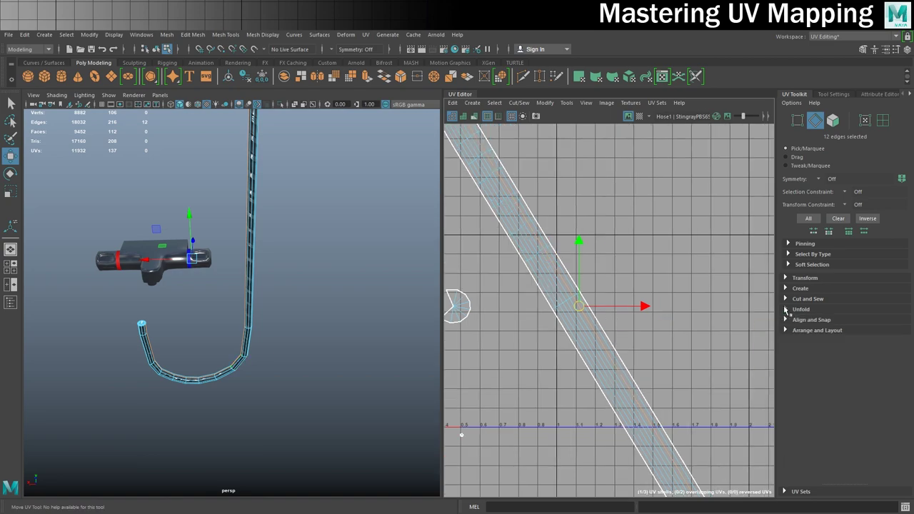
{"action": "left_click", "coordinate": [786, 330]}
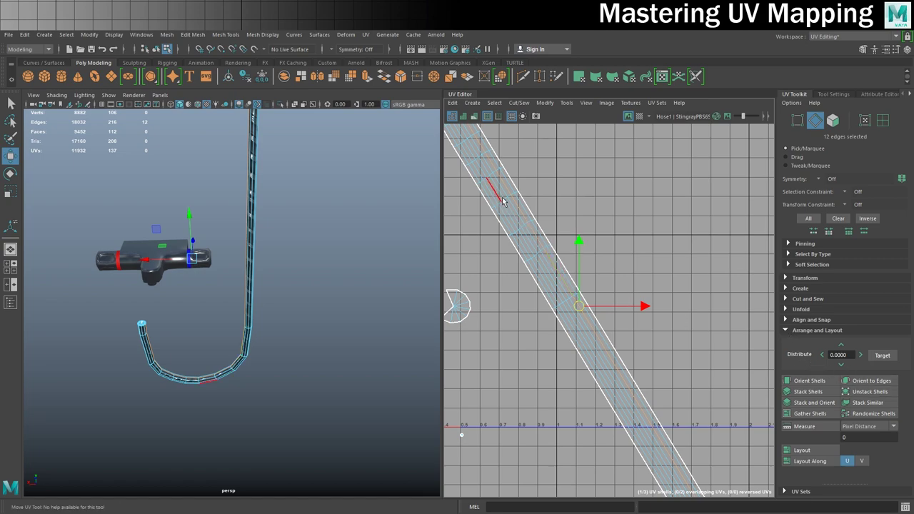
{"action": "left_click", "coordinate": [876, 383]}
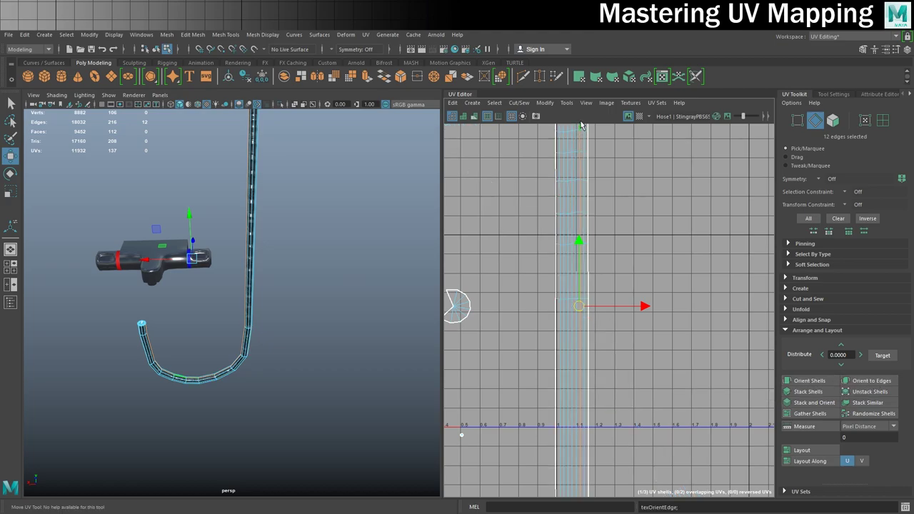
{"action": "scroll", "coordinate": [581, 306], "scroll_direction": "down", "scroll_amount": 3}
{"action": "scroll", "coordinate": [582, 305], "scroll_direction": "down", "scroll_amount": 1}
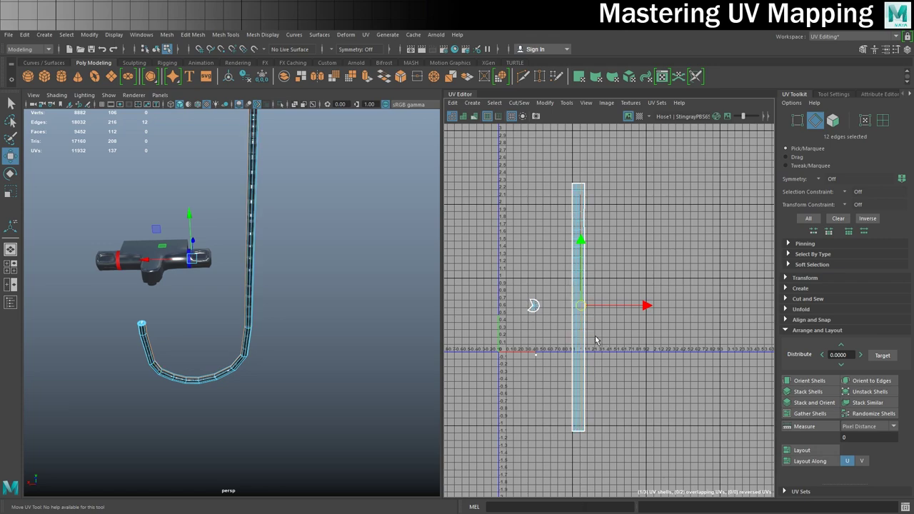
{"action": "right_click_drag", "start_coordinate": [254, 188], "coordinate": [275, 172]}
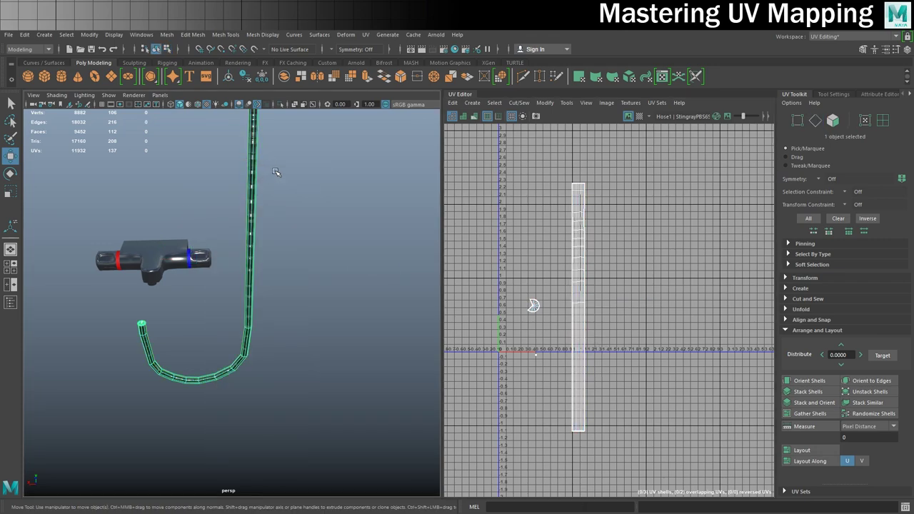
Orbit the view to bring the shower head in, then reselect the hose
{"action": "left_click", "coordinate": [275, 172]}
{"action": "left_click_drag", "start_coordinate": [286, 204], "coordinate": [275, 252], "text": "alt"}
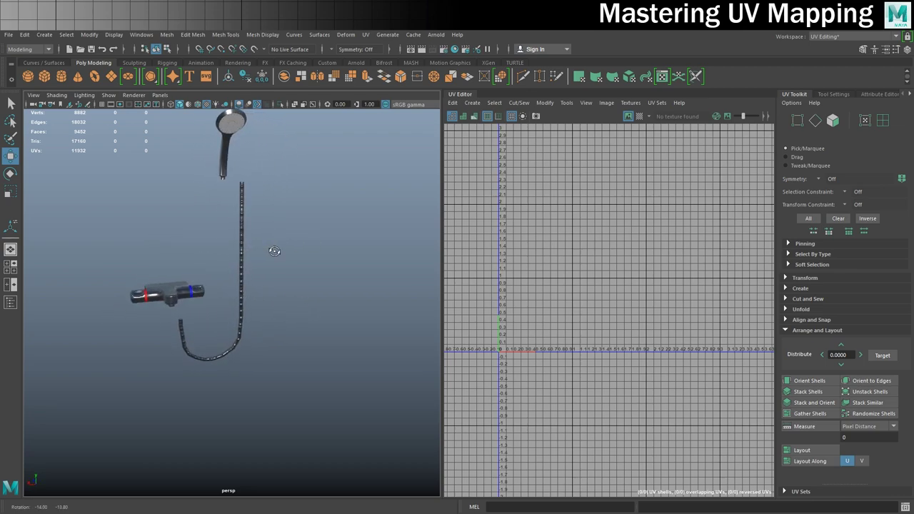
{"action": "left_click", "coordinate": [242, 227]}
Frame the hose strip in UV mode and marquee-select every one of its UVs
{"action": "right_click_drag", "start_coordinate": [577, 222], "coordinate": [613, 220]}
{"action": "scroll", "coordinate": [613, 220], "scroll_direction": "up", "scroll_amount": 3}
{"action": "scroll", "coordinate": [581, 253], "scroll_direction": "up", "scroll_amount": 2}
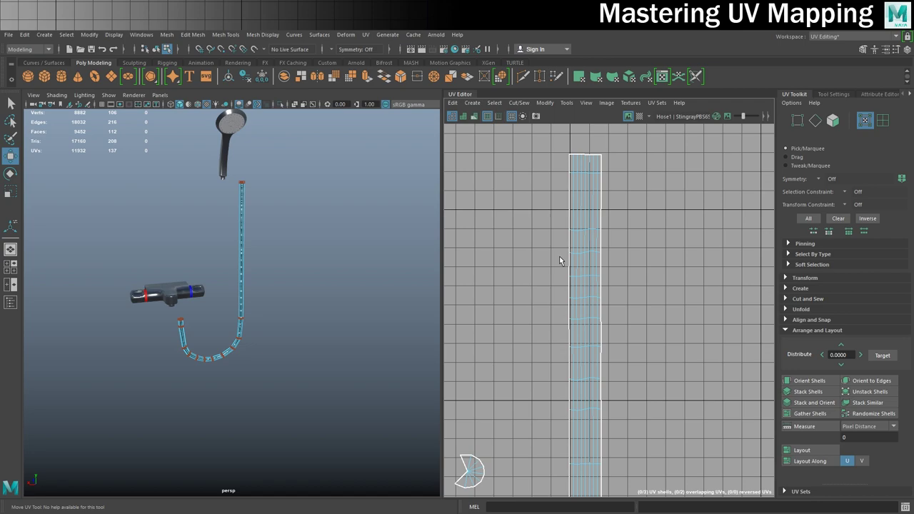
{"action": "scroll", "coordinate": [621, 257], "scroll_direction": "down", "scroll_amount": 2}
{"action": "scroll", "coordinate": [632, 291], "scroll_direction": "down", "scroll_amount": 1}
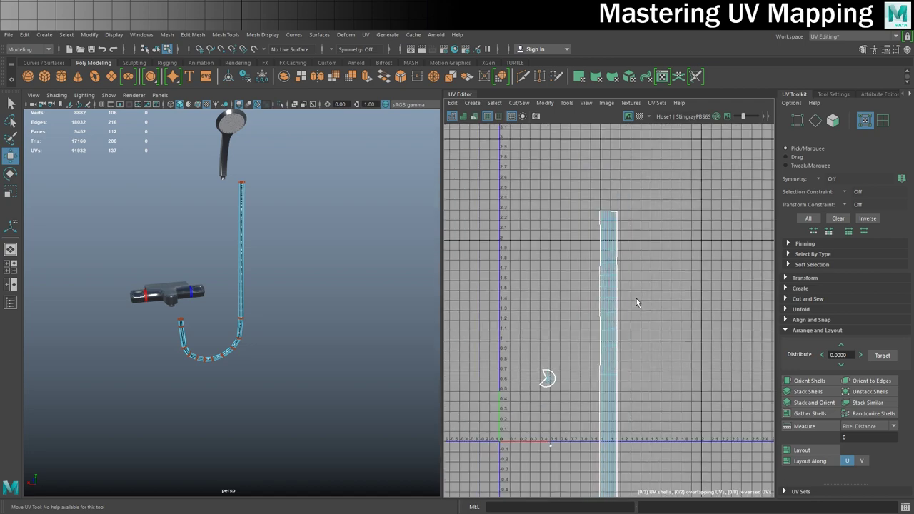
{"action": "middle_click_drag", "start_coordinate": [636, 299], "coordinate": [629, 245], "text": "alt"}
{"action": "scroll", "coordinate": [657, 268], "scroll_direction": "down", "scroll_amount": 1}
{"action": "middle_click_drag", "start_coordinate": [686, 288], "coordinate": [655, 278], "text": "alt"}
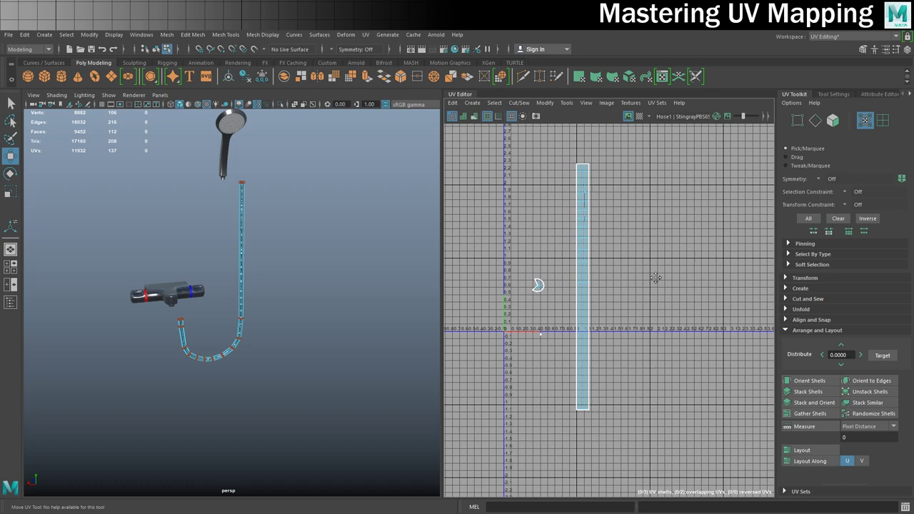
{"action": "left_click_drag", "start_coordinate": [607, 152], "coordinate": [571, 411]}
Activate the Move tool and bring up the Unfold options in the UV Toolkit
{"action": "key", "text": "w"}
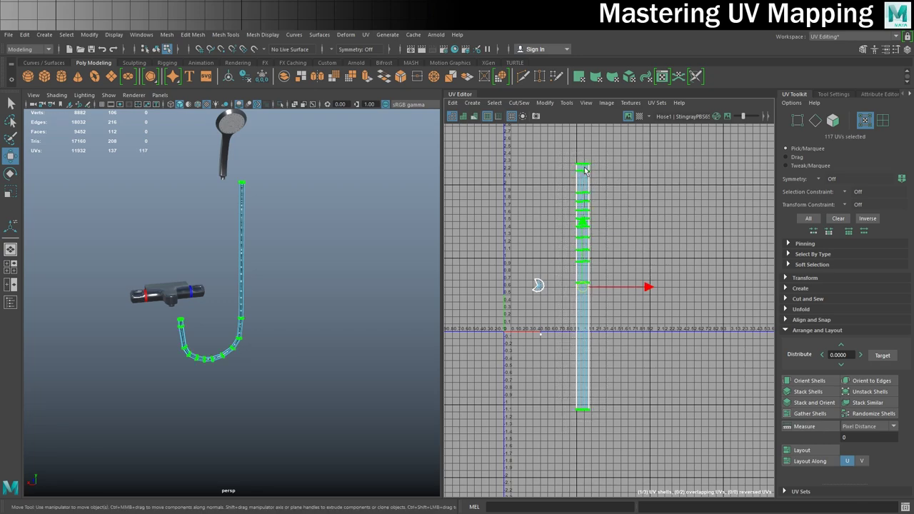
{"action": "middle_click_drag", "start_coordinate": [686, 290], "coordinate": [668, 276], "text": "alt"}
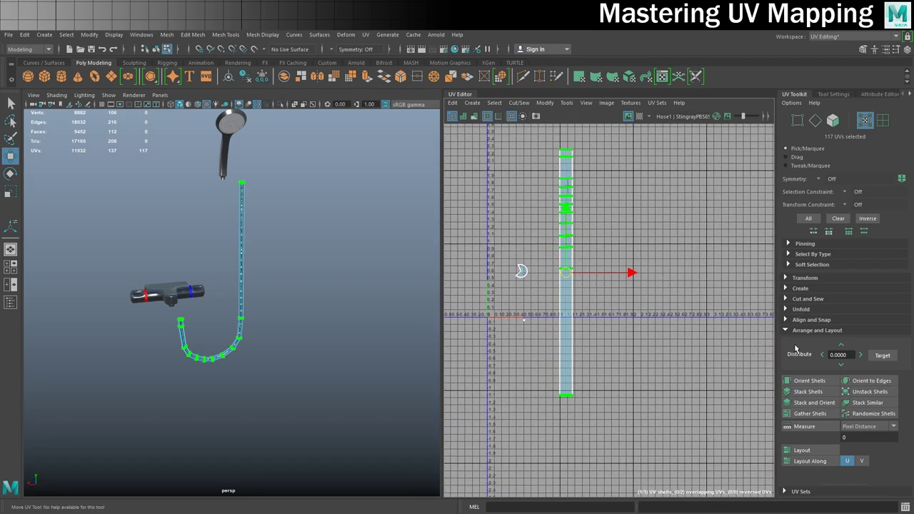
{"action": "left_click", "coordinate": [786, 331]}
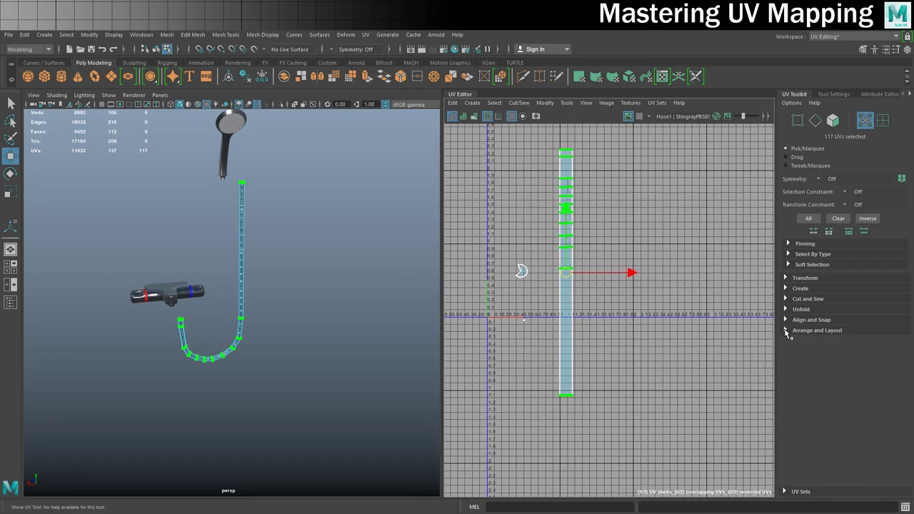
{"action": "left_click", "coordinate": [786, 310]}
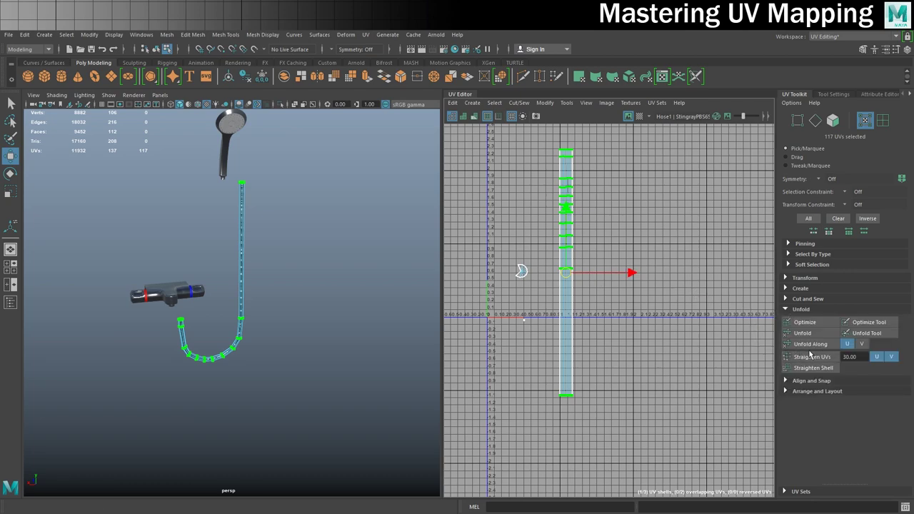
{"action": "scroll", "coordinate": [599, 282], "scroll_direction": "up", "scroll_amount": 4}
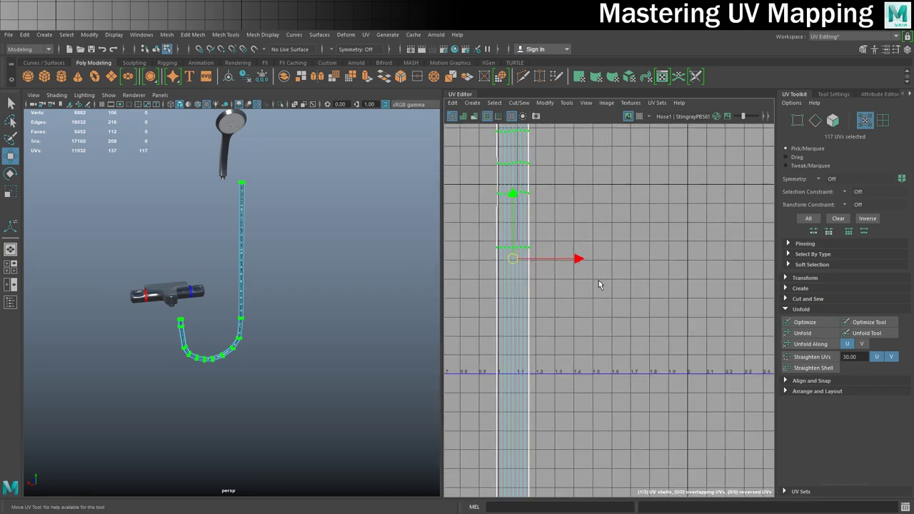
{"action": "scroll", "coordinate": [586, 280], "scroll_direction": "up", "scroll_amount": 5}
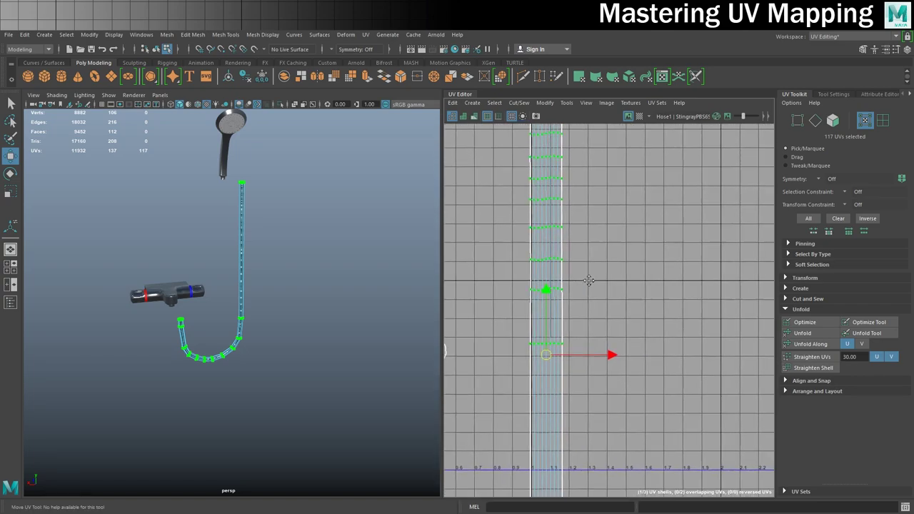
{"action": "middle_click_drag", "start_coordinate": [575, 259], "coordinate": [589, 351], "text": "alt"}
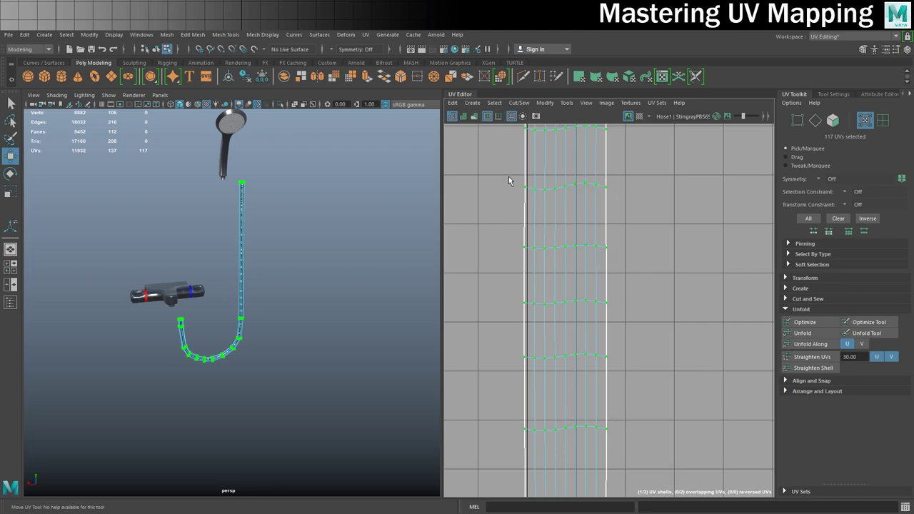
Apply Straighten UVs to the hose and pan to see the whole straightened strip
{"action": "left_click", "coordinate": [805, 357]}
{"action": "scroll", "coordinate": [643, 306], "scroll_direction": "down", "scroll_amount": 4}
{"action": "key", "text": "w"}
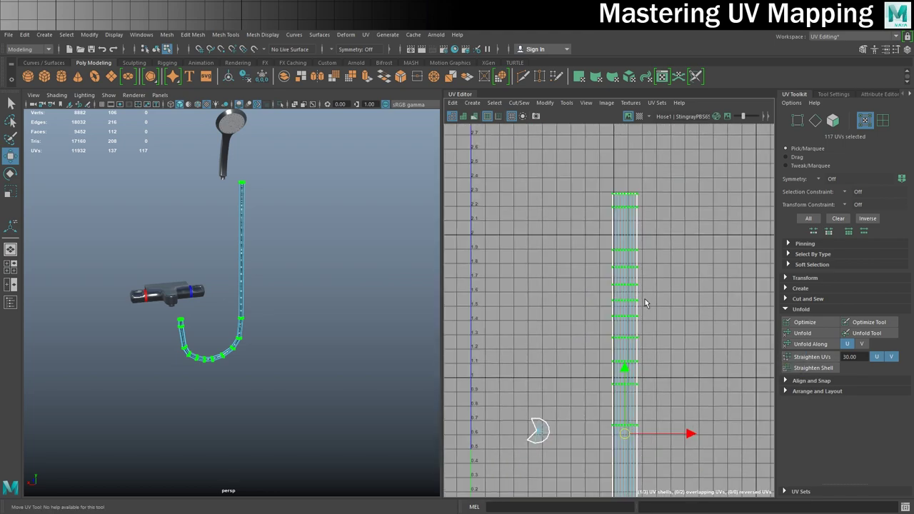
{"action": "middle_click_drag", "start_coordinate": [645, 303], "coordinate": [584, 207], "text": "alt"}
{"action": "scroll", "coordinate": [615, 282], "scroll_direction": "down", "scroll_amount": 2}
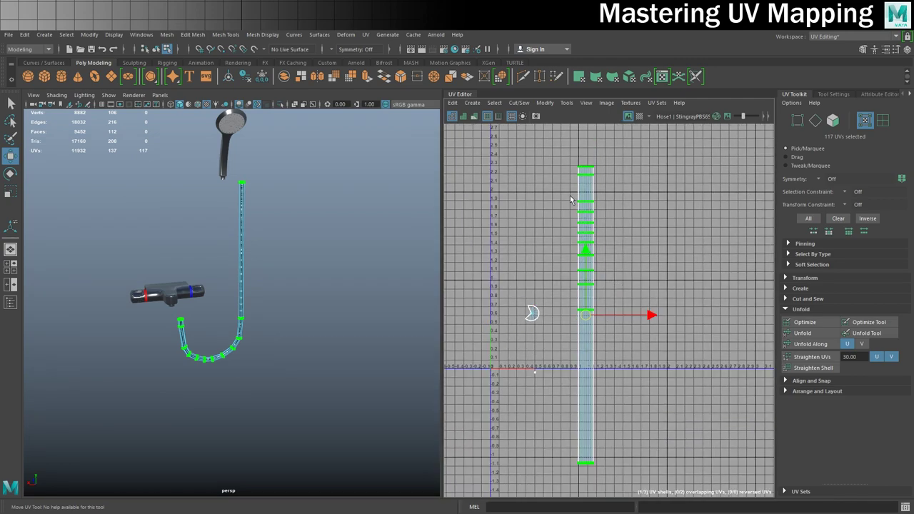
{"action": "right_click", "coordinate": [589, 237]}
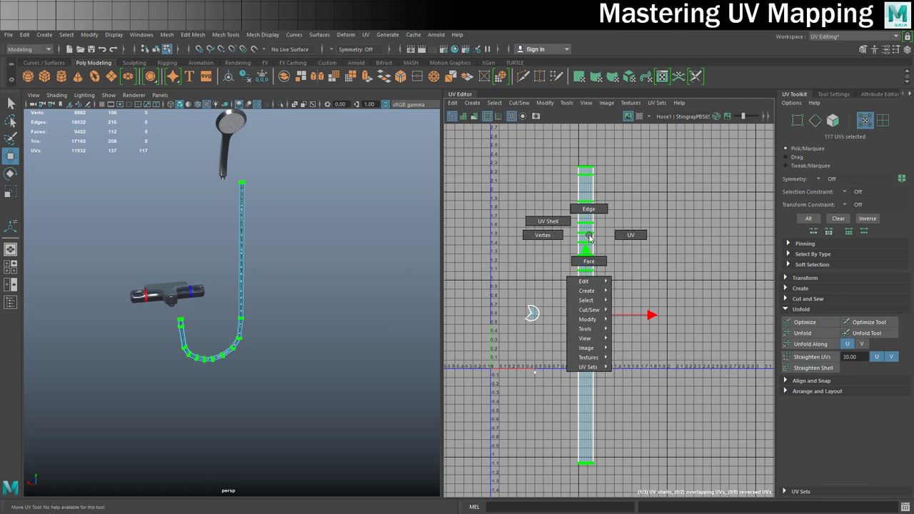
Select the hose UV shell, frame the hose, and move the strip left and slightly down
{"action": "right_click_drag", "start_coordinate": [618, 238], "coordinate": [547, 221]}
{"action": "key", "text": "f"}
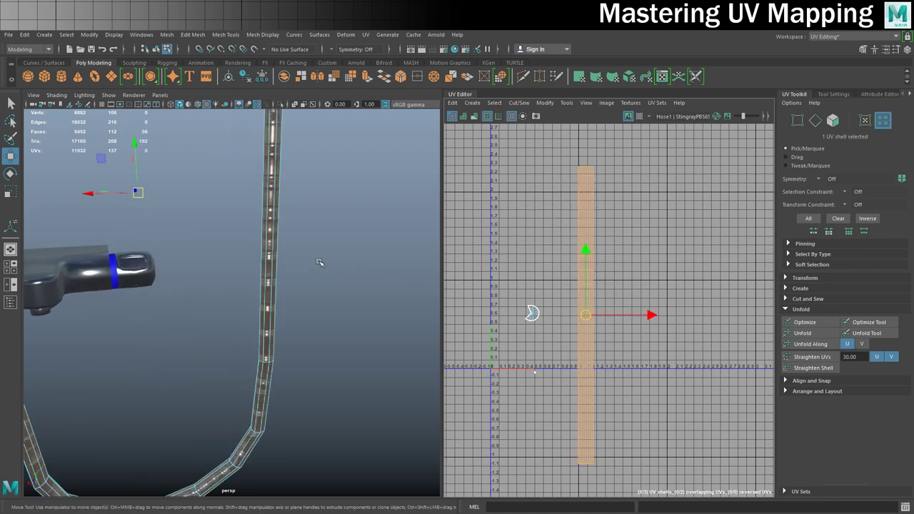
{"action": "left_click_drag", "start_coordinate": [317, 240], "coordinate": [242, 288], "text": "alt"}
{"action": "scroll", "coordinate": [242, 289], "scroll_direction": "up", "scroll_amount": 3}
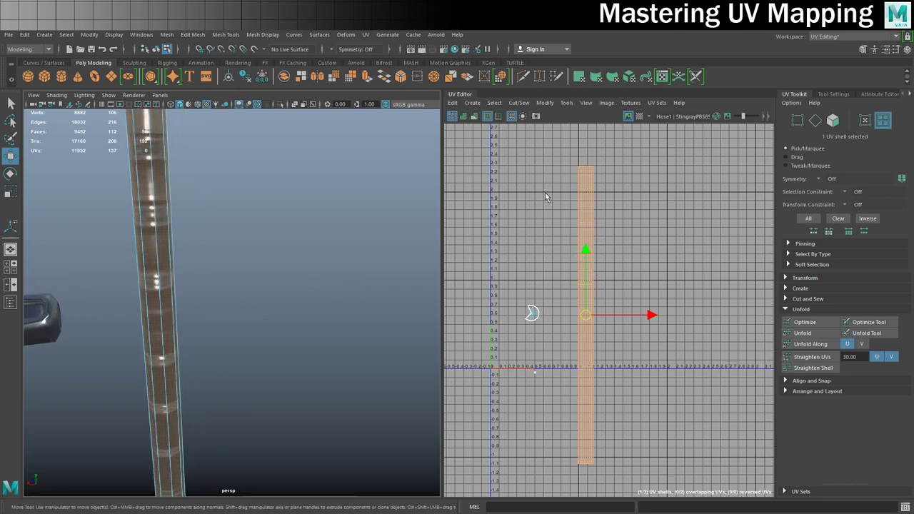
{"action": "left_click_drag", "start_coordinate": [581, 314], "coordinate": [539, 331]}
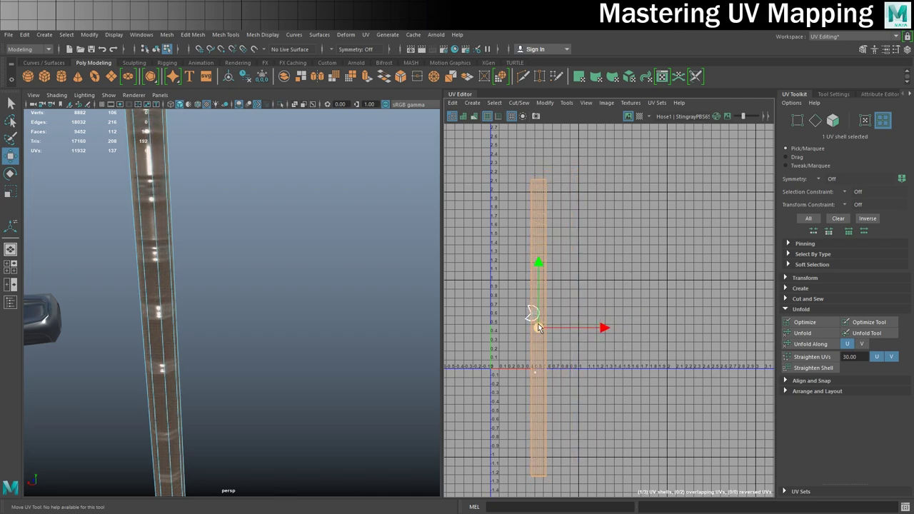
Scale the UV strip wider with small position tweaks, then select the hose as an object
{"action": "key", "text": "r"}
{"action": "left_click_drag", "start_coordinate": [538, 327], "coordinate": [818, 293]}
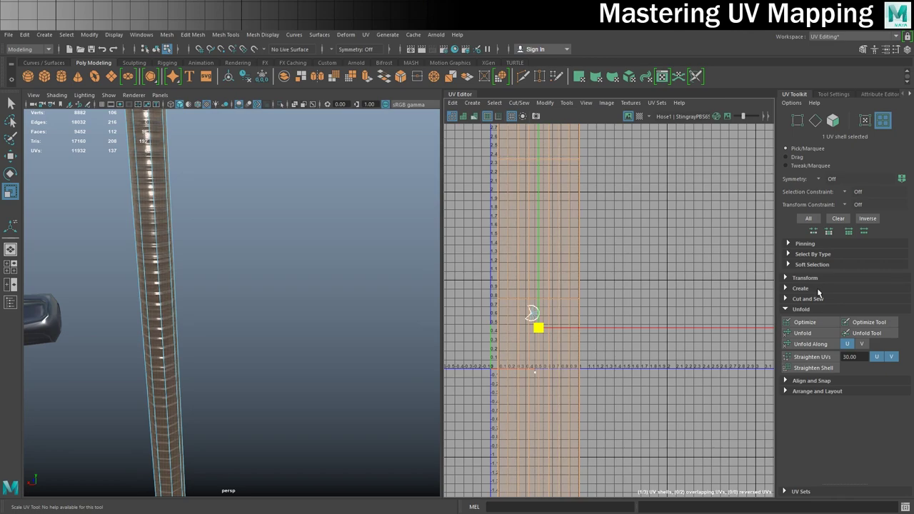
{"action": "key", "text": "w"}
{"action": "left_click_drag", "start_coordinate": [605, 328], "coordinate": [600, 330]}
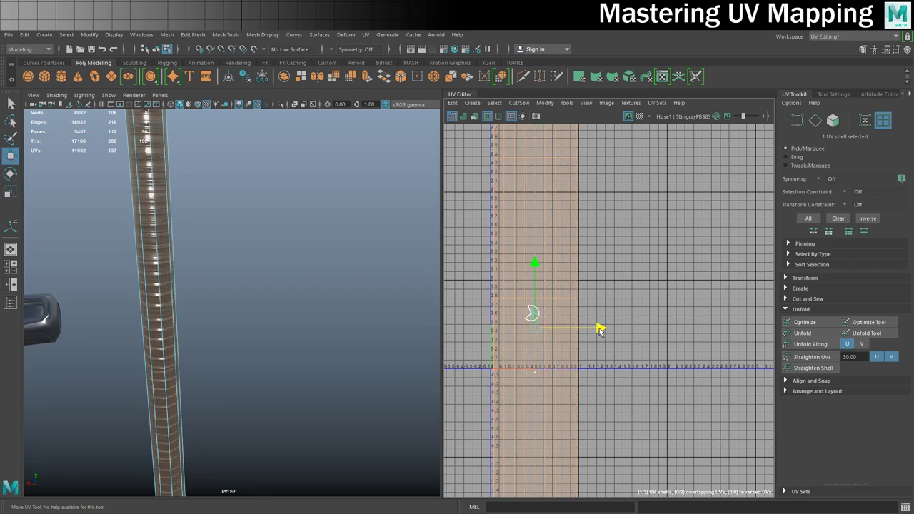
{"action": "key", "text": "r"}
{"action": "left_click_drag", "start_coordinate": [537, 333], "coordinate": [541, 334]}
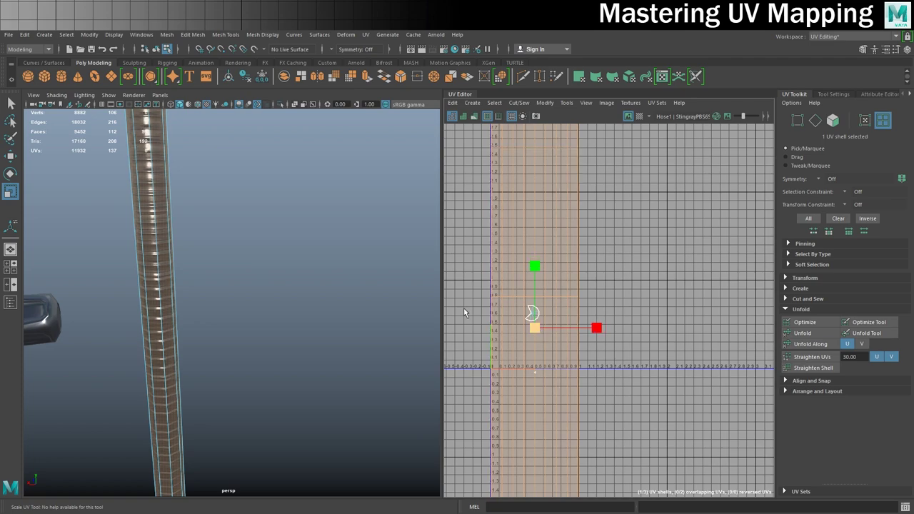
{"action": "key", "text": "F8"}
{"action": "right_click_drag", "start_coordinate": [154, 205], "coordinate": [187, 190]}
{"action": "left_click", "coordinate": [193, 244]}
{"action": "scroll", "coordinate": [194, 245], "scroll_direction": "down", "scroll_amount": 5}
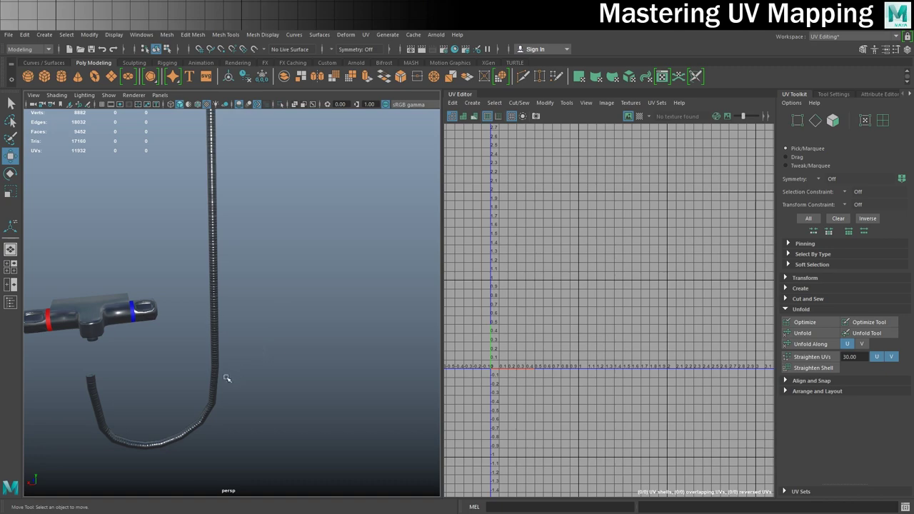
{"action": "mouse_move", "coordinate": [228, 378]}
{"action": "left_mouse_down", "text": "alt"}
{"action": "mouse_move", "coordinate": [252, 362]}
{"action": "mouse_move", "coordinate": [275, 369]}
{"action": "mouse_move", "coordinate": [222, 307]}
{"action": "mouse_move", "coordinate": [243, 374]}
{"action": "mouse_move", "coordinate": [194, 306]}
{"action": "mouse_move", "coordinate": [201, 347]}
{"action": "mouse_move", "coordinate": [192, 354]}
{"action": "left_mouse_up", "text": "alt"}
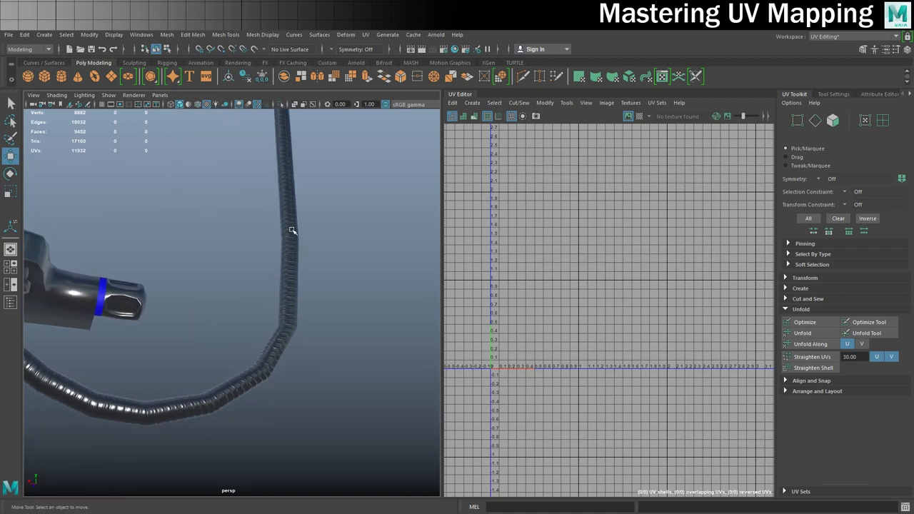
{"action": "left_click_drag", "start_coordinate": [182, 385], "coordinate": [218, 343], "text": "alt"}
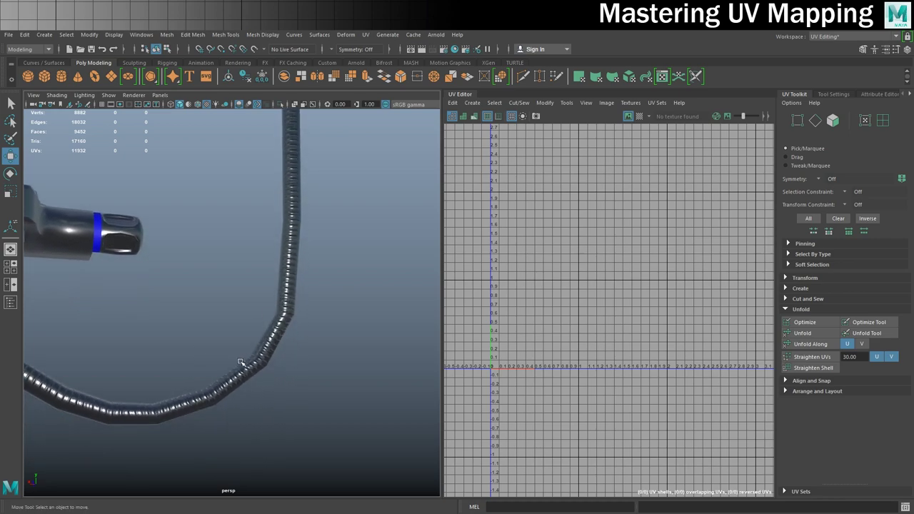
{"action": "mouse_move", "coordinate": [118, 322]}
{"action": "left_mouse_down", "text": "alt"}
{"action": "mouse_move", "coordinate": [231, 284]}
{"action": "mouse_move", "coordinate": [247, 290]}
{"action": "mouse_move", "coordinate": [224, 302]}
{"action": "mouse_move", "coordinate": [219, 282]}
{"action": "mouse_move", "coordinate": [265, 273]}
{"action": "left_mouse_up", "text": "alt"}
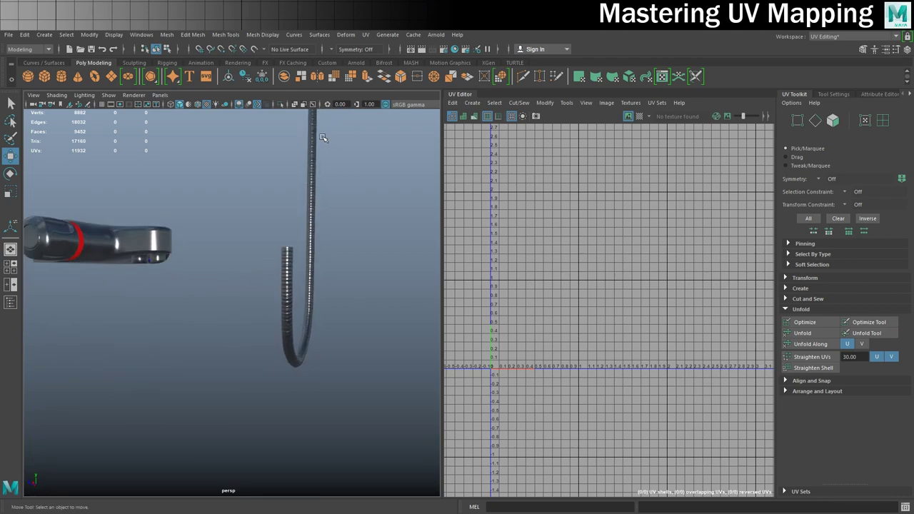
Set the hose's Translate Z to 0 in the Channel Box, then deselect and orbit to check
{"action": "left_click", "coordinate": [308, 184]}
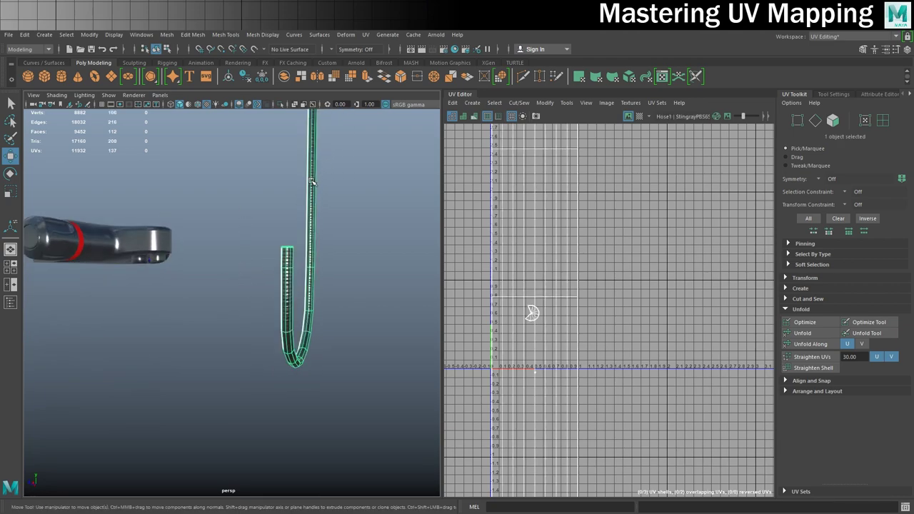
{"action": "key", "text": "f"}
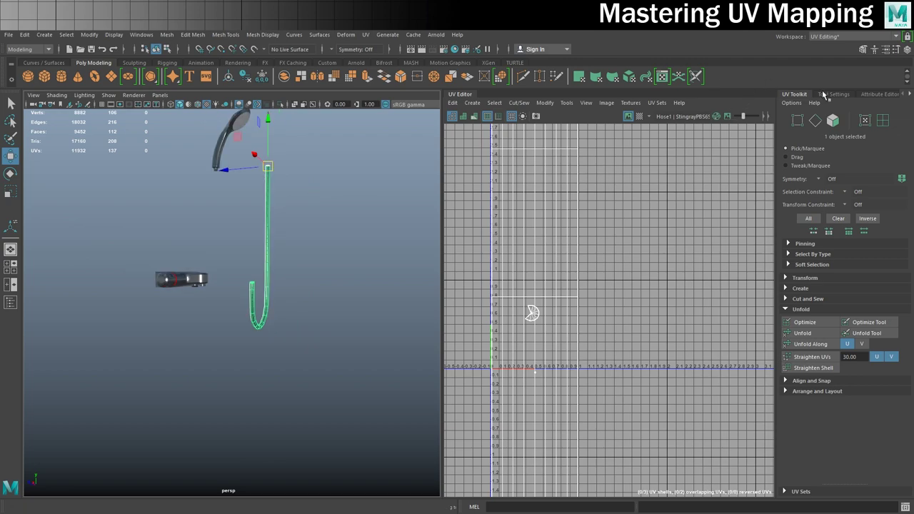
{"action": "left_click", "coordinate": [909, 95]}
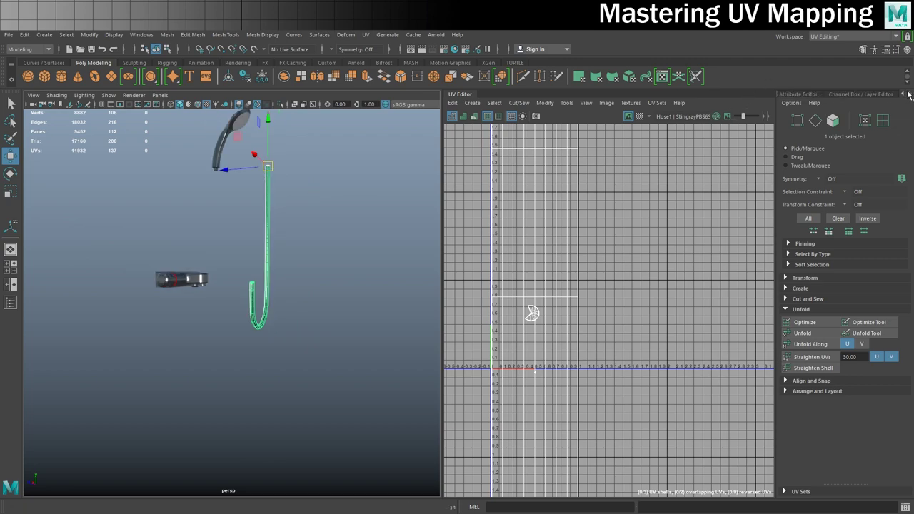
{"action": "left_click", "coordinate": [862, 95]}
{"action": "double_click", "coordinate": [885, 145]}
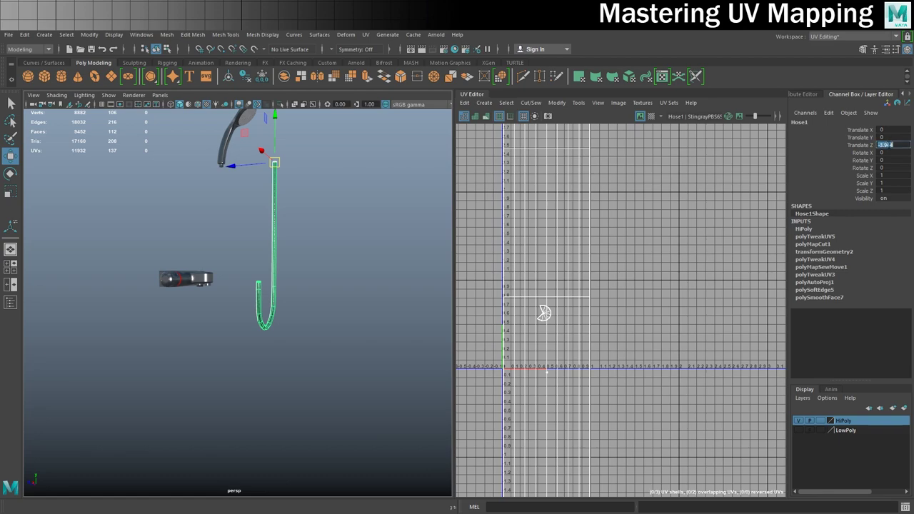
{"action": "type", "text": "0"}
{"action": "key", "text": "Return"}
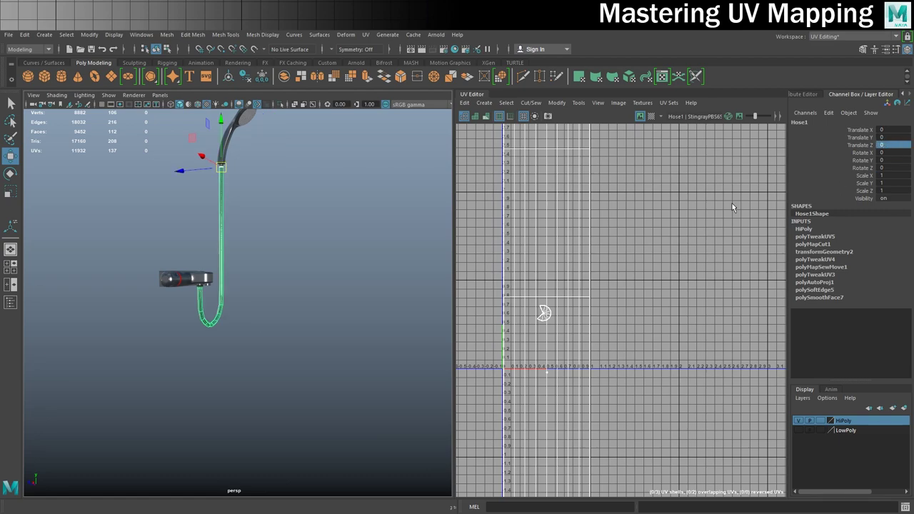
{"action": "left_click", "coordinate": [332, 170]}
{"action": "left_click_drag", "start_coordinate": [327, 224], "coordinate": [190, 273], "text": "alt"}
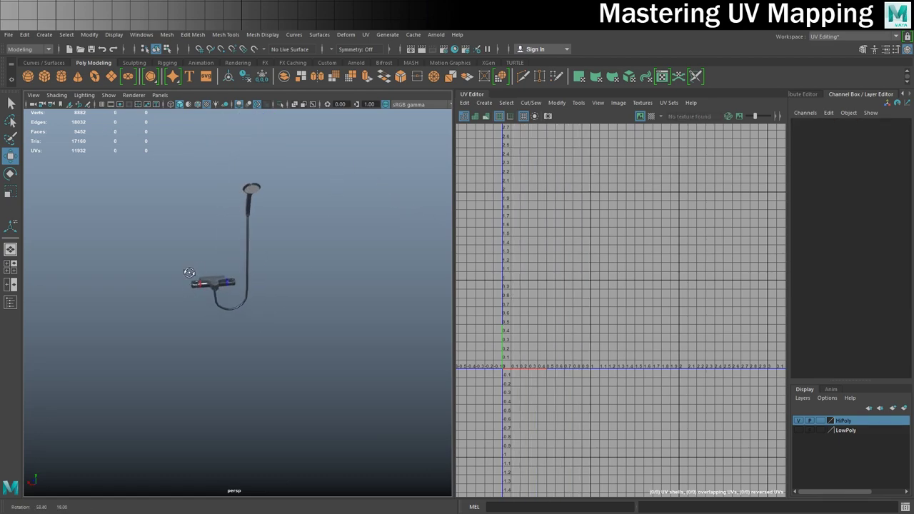
{"action": "right_click_drag", "start_coordinate": [189, 272], "coordinate": [328, 281], "text": "alt"}
{"action": "left_click_drag", "start_coordinate": [329, 282], "coordinate": [195, 320], "text": "alt"}
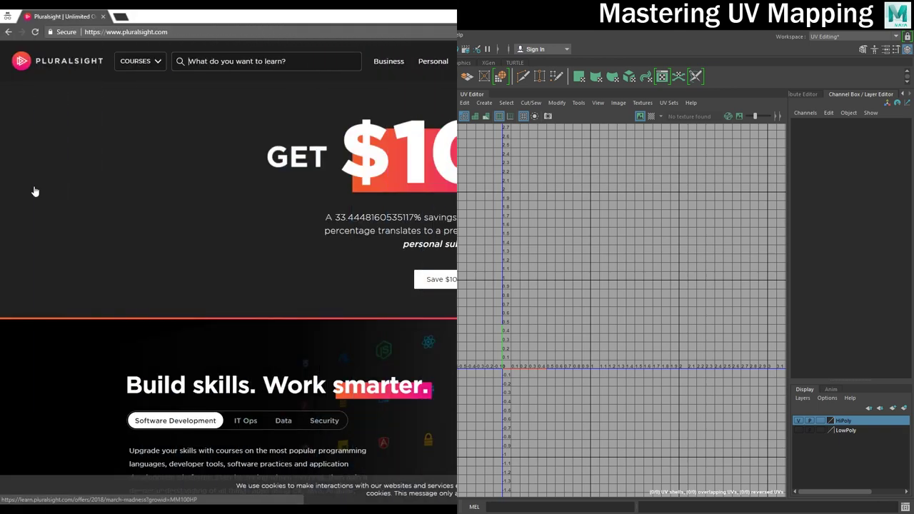
Search Pluralsight for 'Maya' and open Maya 2018 Fundamentals from the course results
{"action": "type", "text": "Maya"}
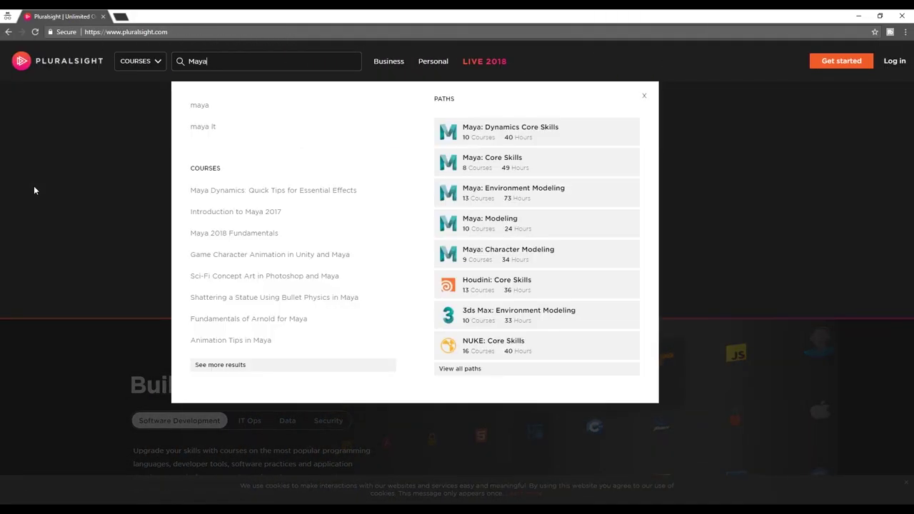
{"action": "key", "text": "Return"}
{"action": "scroll", "coordinate": [58, 194], "scroll_direction": "down", "scroll_amount": 2}
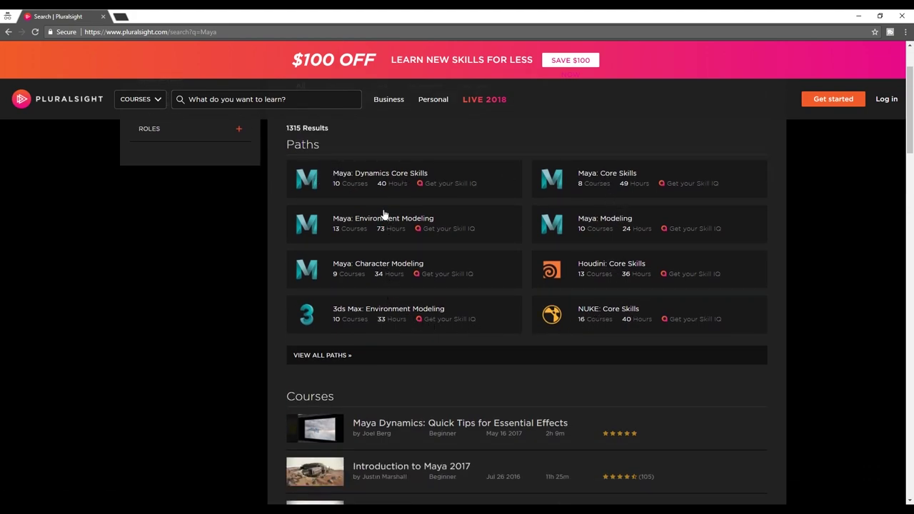
{"action": "scroll", "coordinate": [213, 292], "scroll_direction": "down", "scroll_amount": 2}
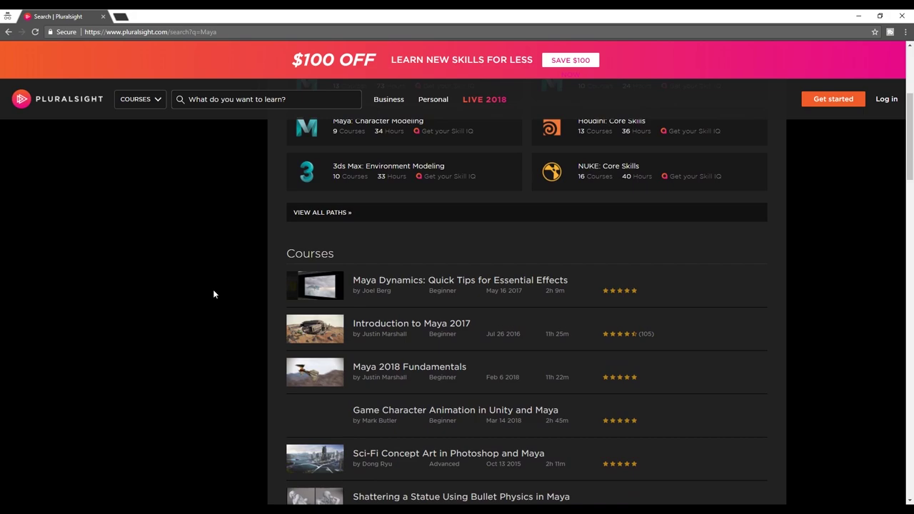
{"action": "scroll", "coordinate": [213, 293], "scroll_direction": "down", "scroll_amount": 1}
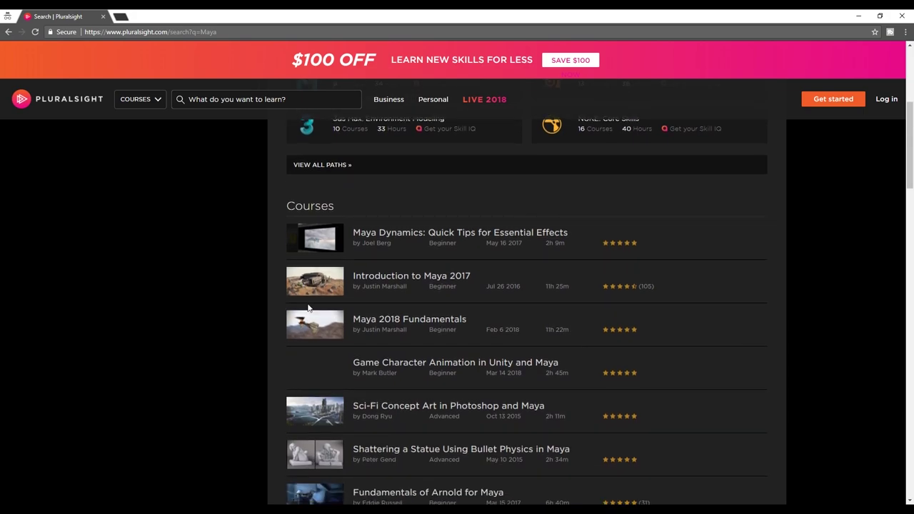
{"action": "left_click", "coordinate": [414, 321]}
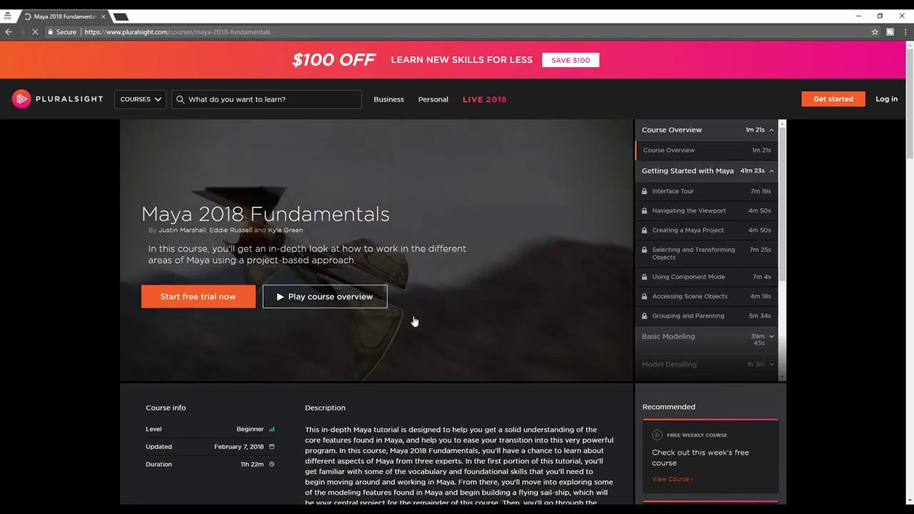